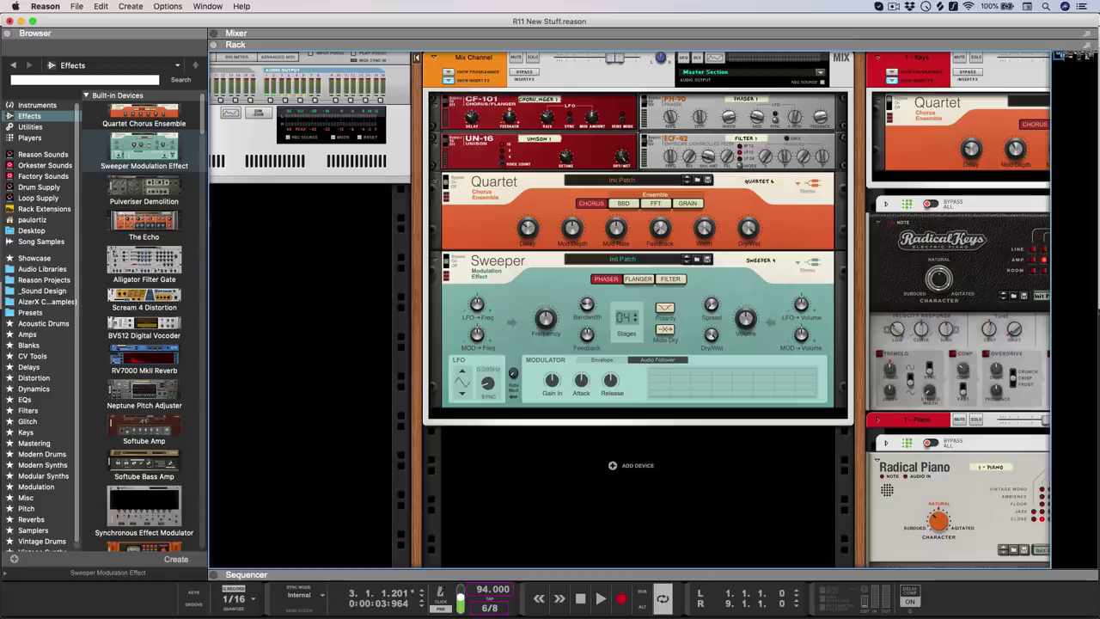
Glance at the sequencer timeline (F7), then switch back to the device rack (F6).
{"action": "key", "text": "F7"}
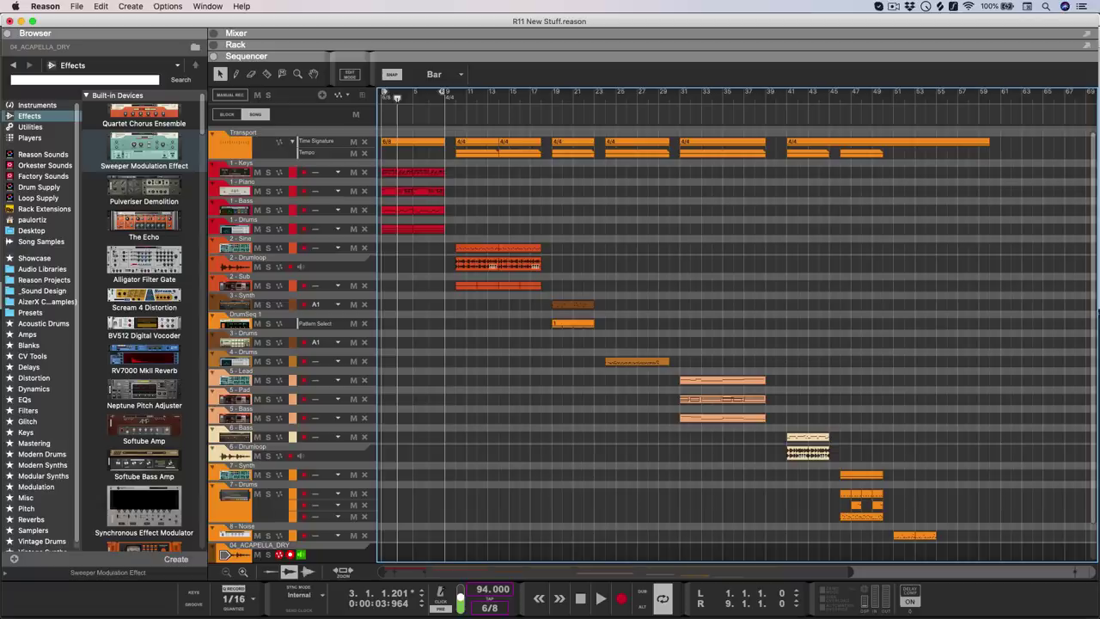
{"action": "key", "text": "F6"}
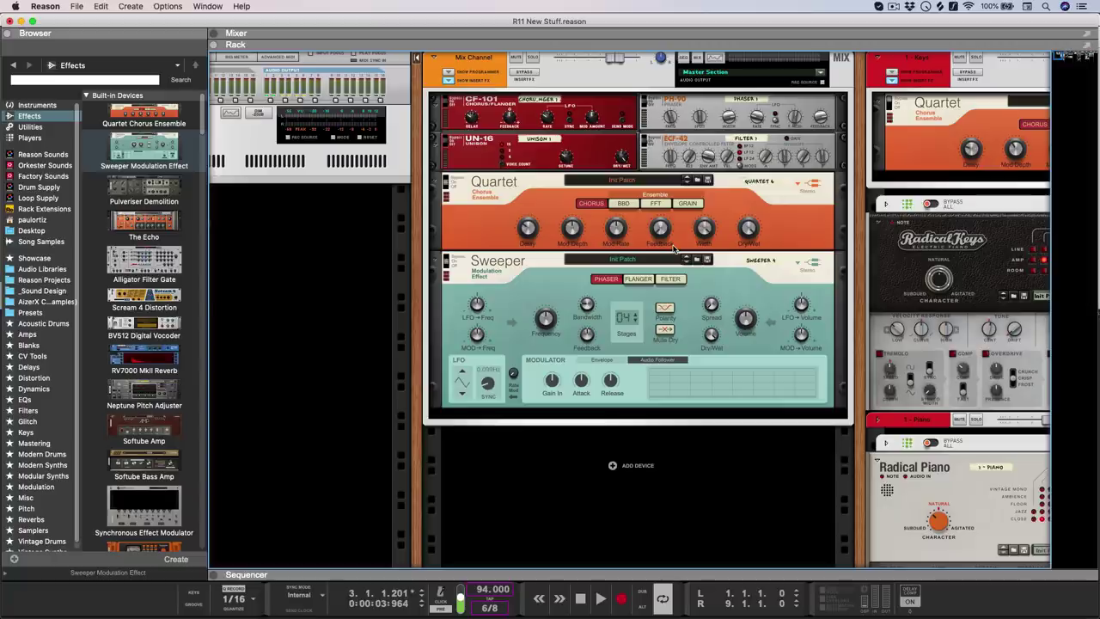
Hide the browser to widen the rack, start playback and solo the Keys track.
{"action": "key", "text": "F3"}
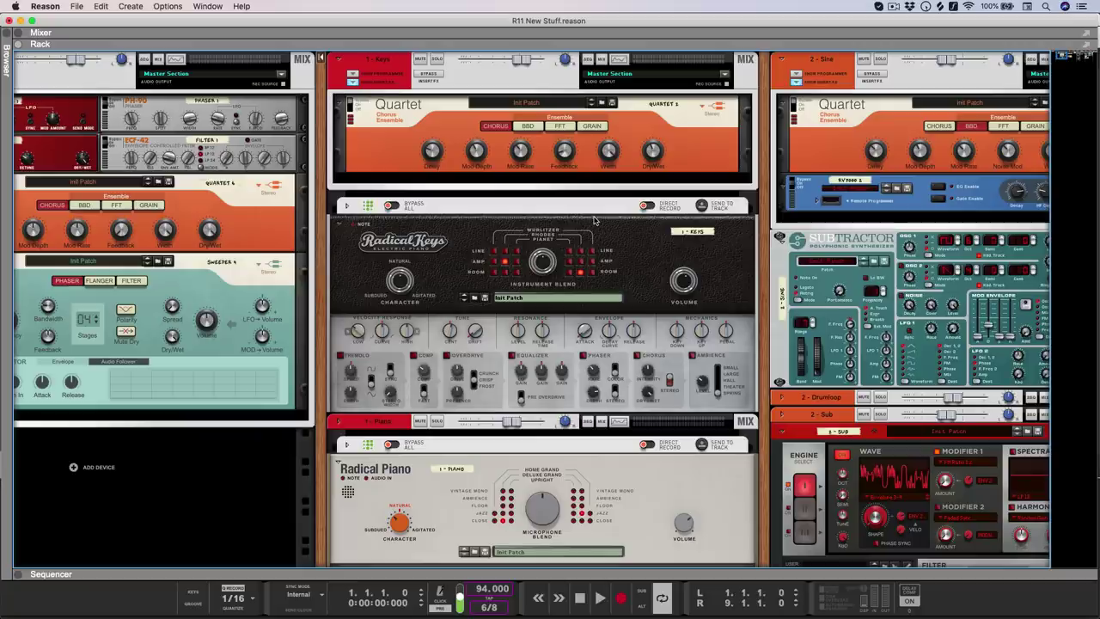
{"action": "key", "text": "space"}
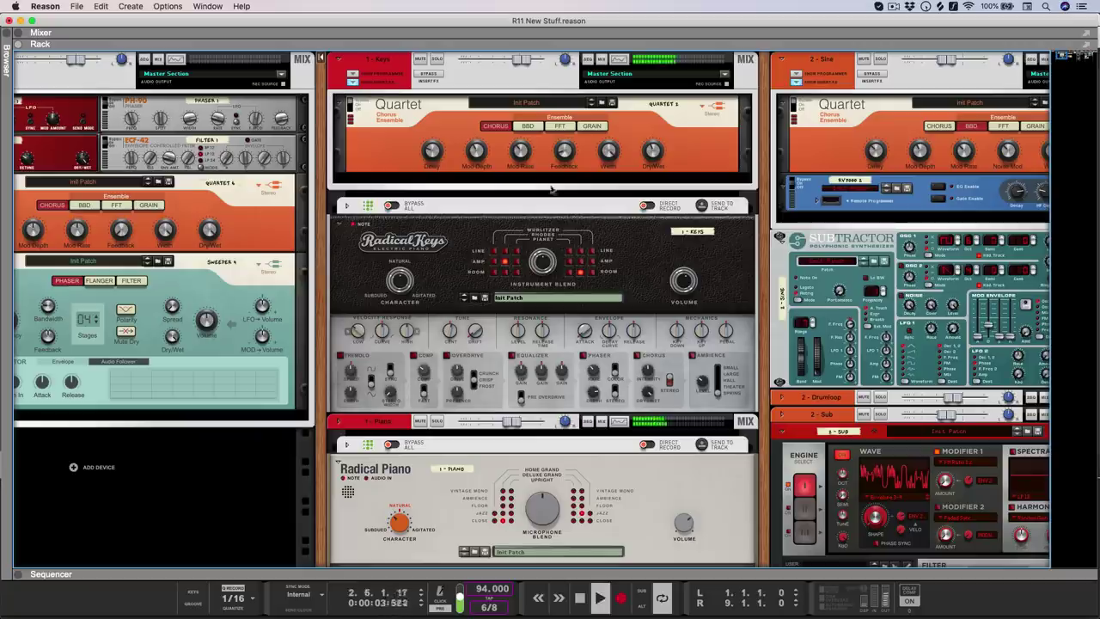
{"action": "left_click", "coordinate": [440, 61]}
{"action": "left_click", "coordinate": [350, 104]}
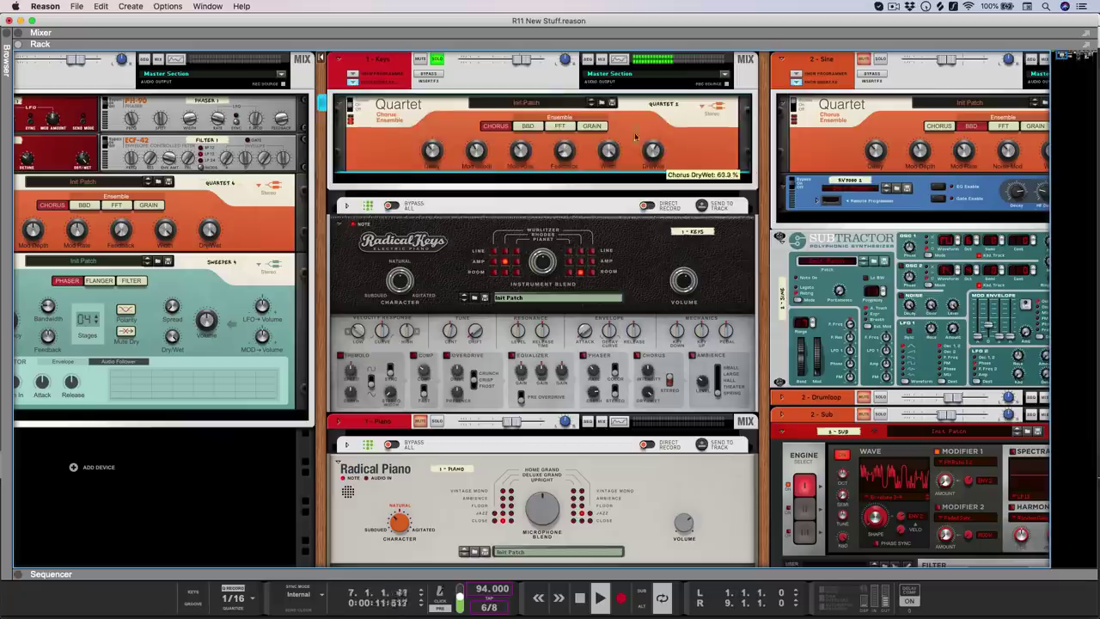
Adjust the Keys Quartet's Mod Depth and toggle the Keys channel's insert bypass.
{"action": "left_click_drag", "start_coordinate": [479, 151], "coordinate": [478, 168]}
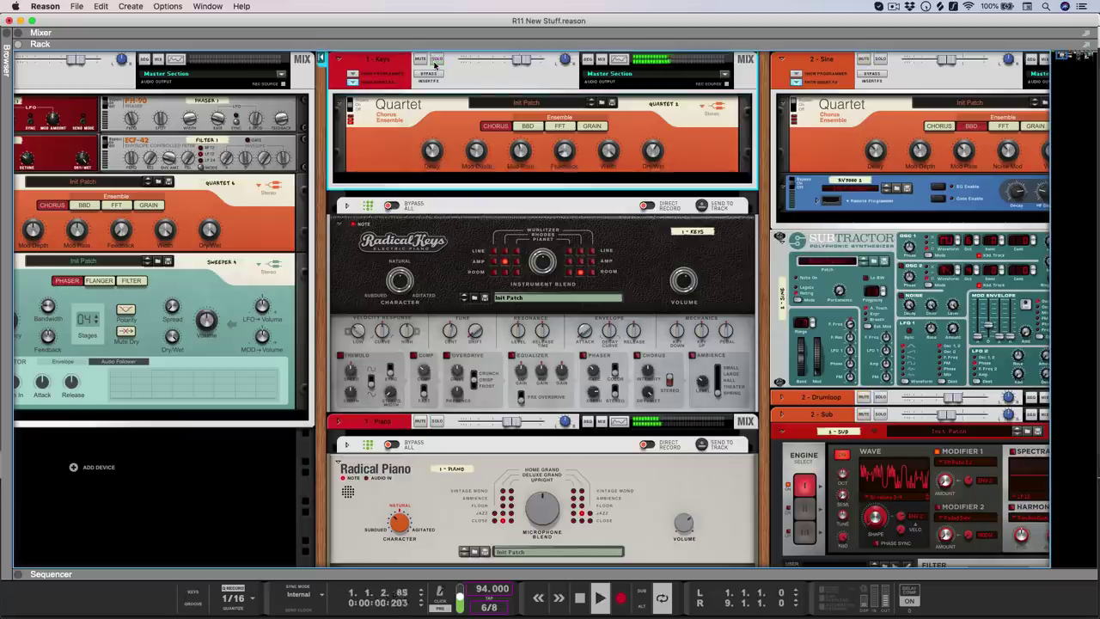
{"action": "left_click", "coordinate": [498, 98]}
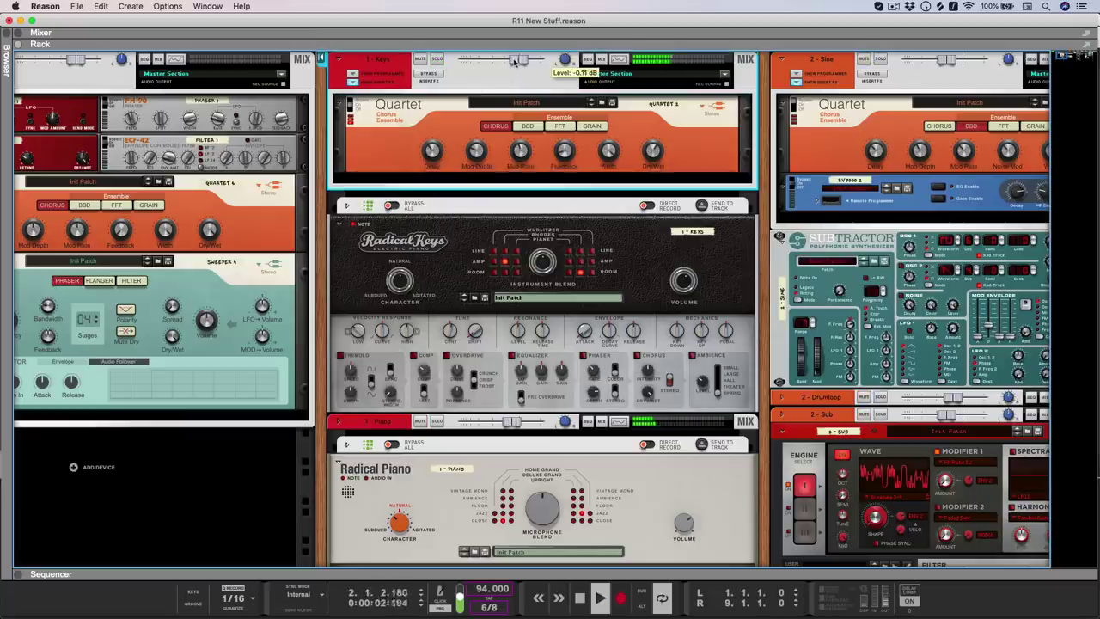
{"action": "left_click", "coordinate": [424, 76]}
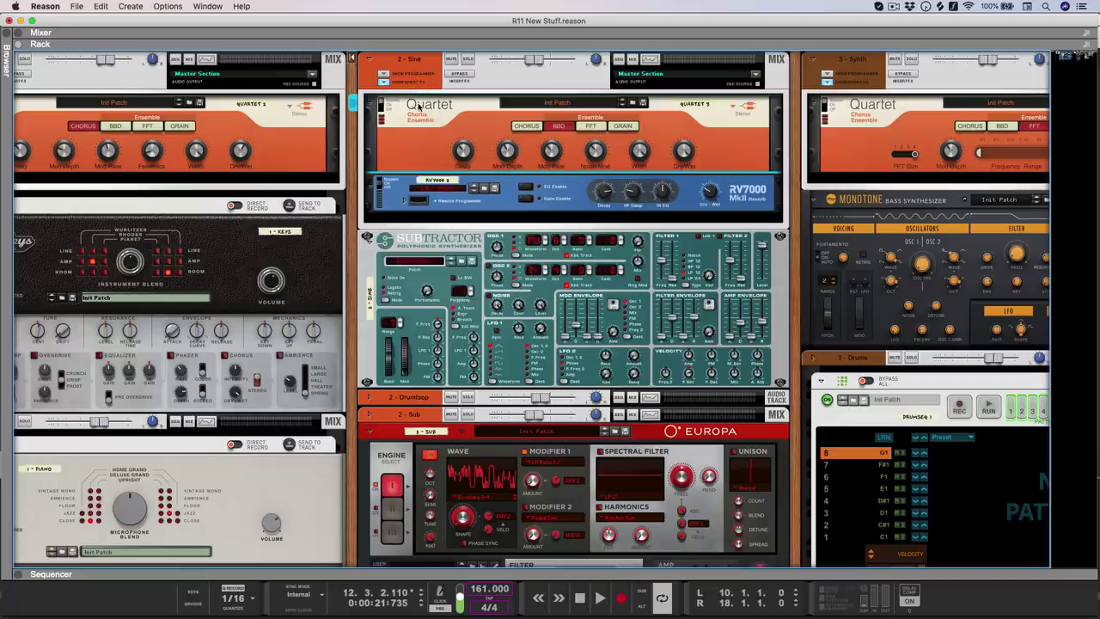
Start playback and briefly solo and unsolo the Sine track.
{"action": "key", "text": "space"}
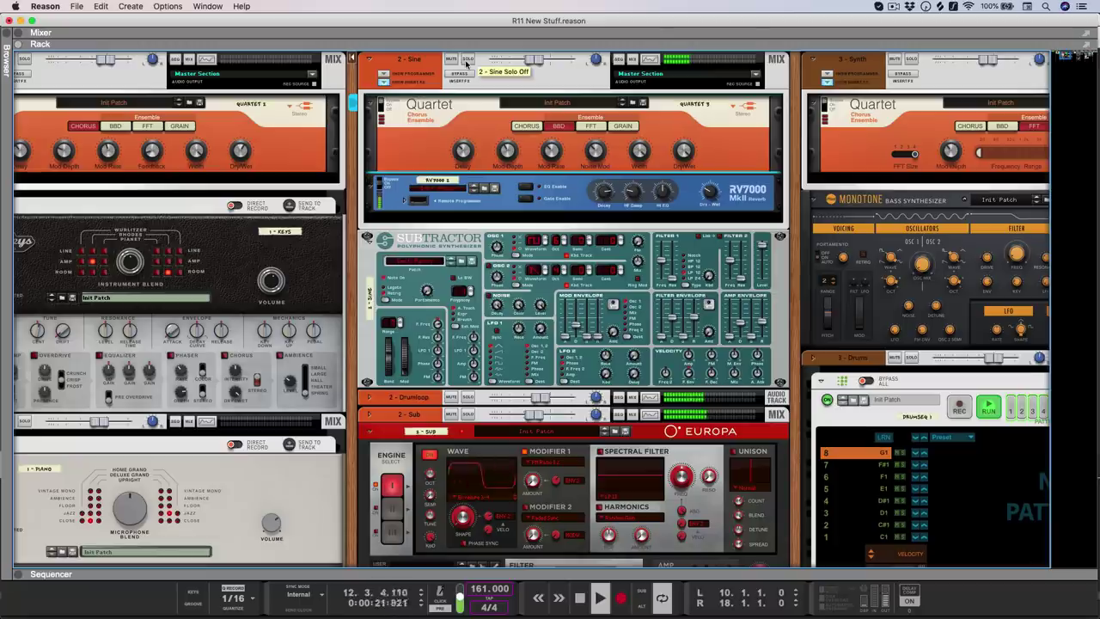
{"action": "left_click", "coordinate": [466, 63]}
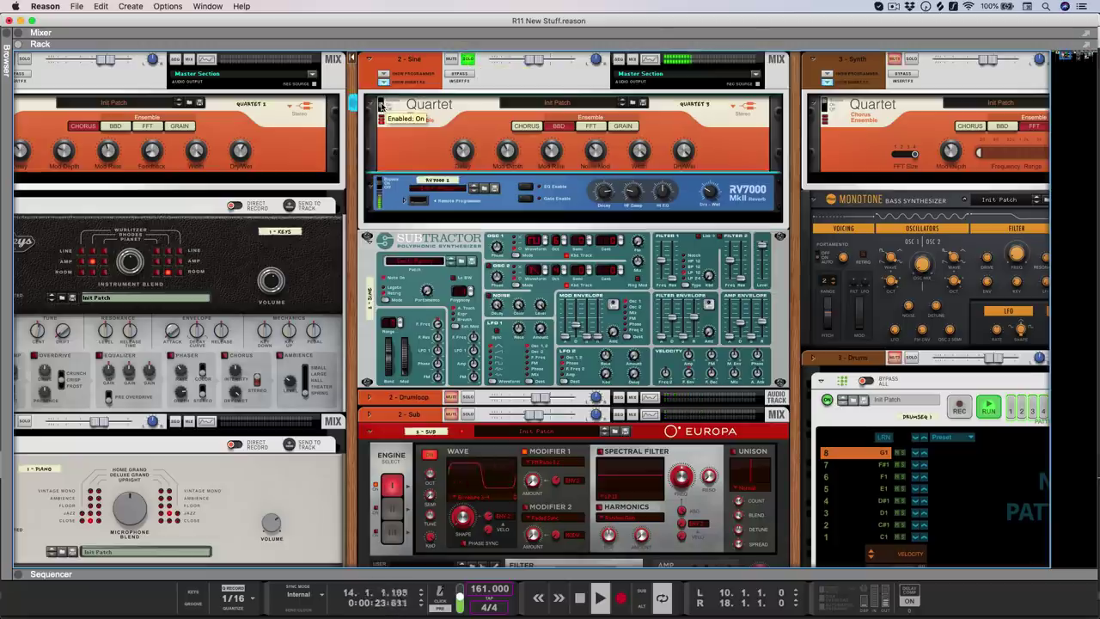
{"action": "left_click", "coordinate": [467, 58]}
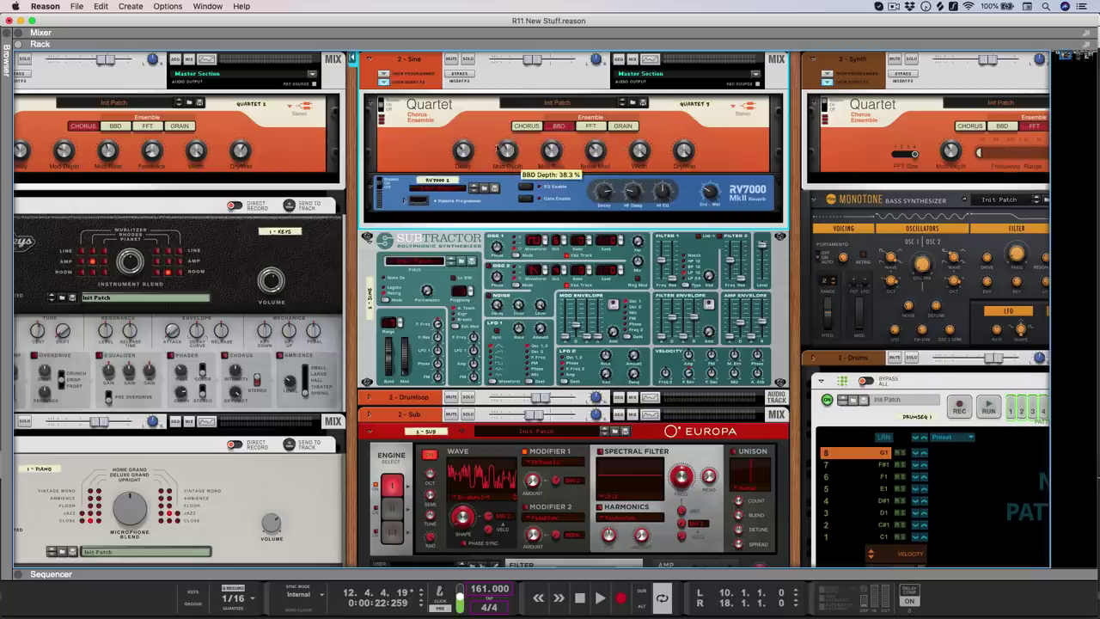
With Sine soloed, lower Quartet Mod Depth to about 31%, adjust Noise Mod, then unsolo.
{"action": "mouse_move", "coordinate": [464, 154]}
{"action": "mouse_move", "coordinate": [599, 152]}
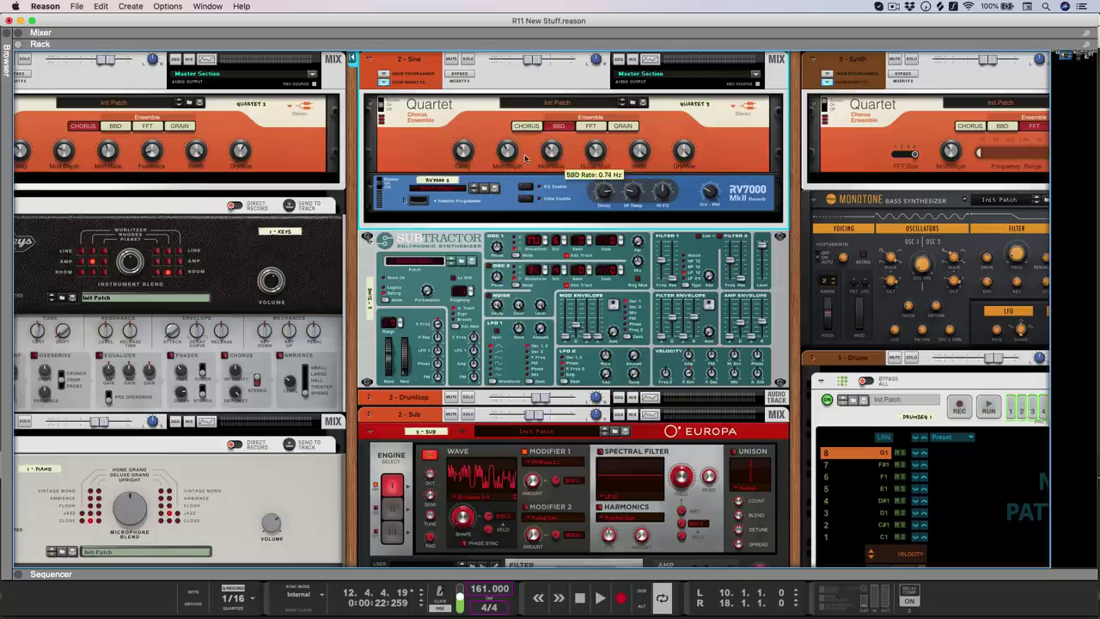
{"action": "mouse_move", "coordinate": [505, 157]}
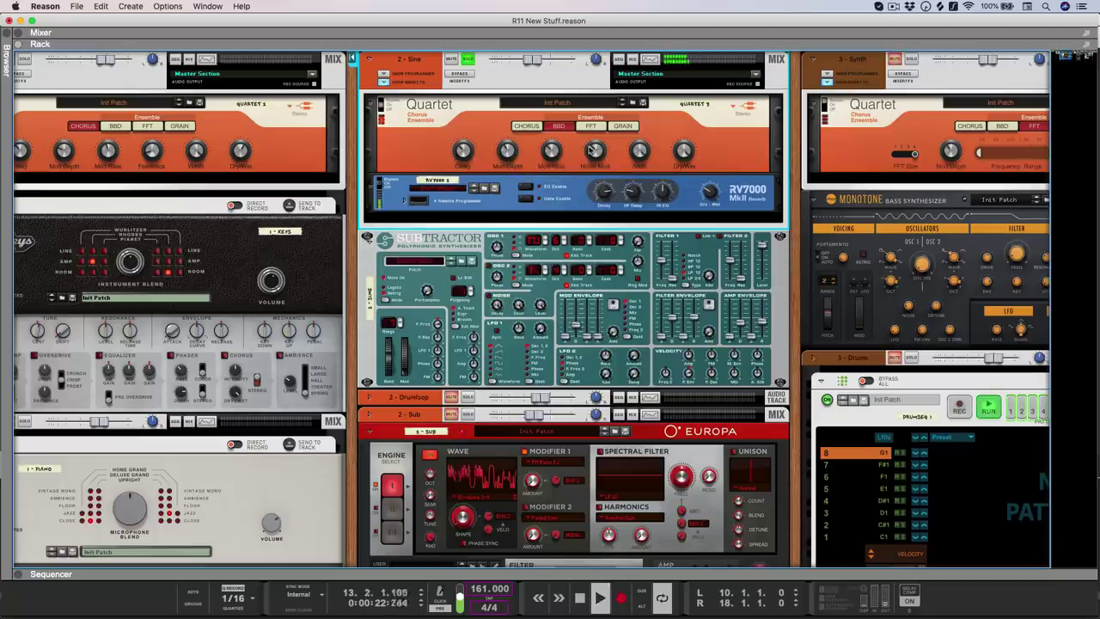
{"action": "left_click", "coordinate": [469, 60]}
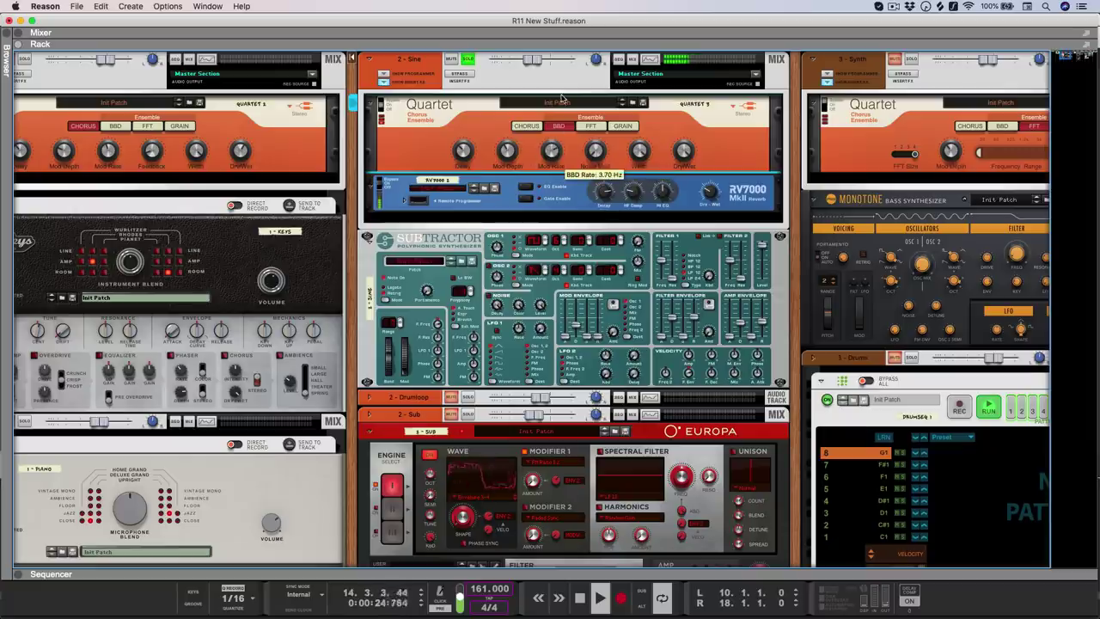
{"action": "mouse_move", "coordinate": [509, 147]}
{"action": "left_click_drag", "start_coordinate": [509, 147], "coordinate": [513, 174]}
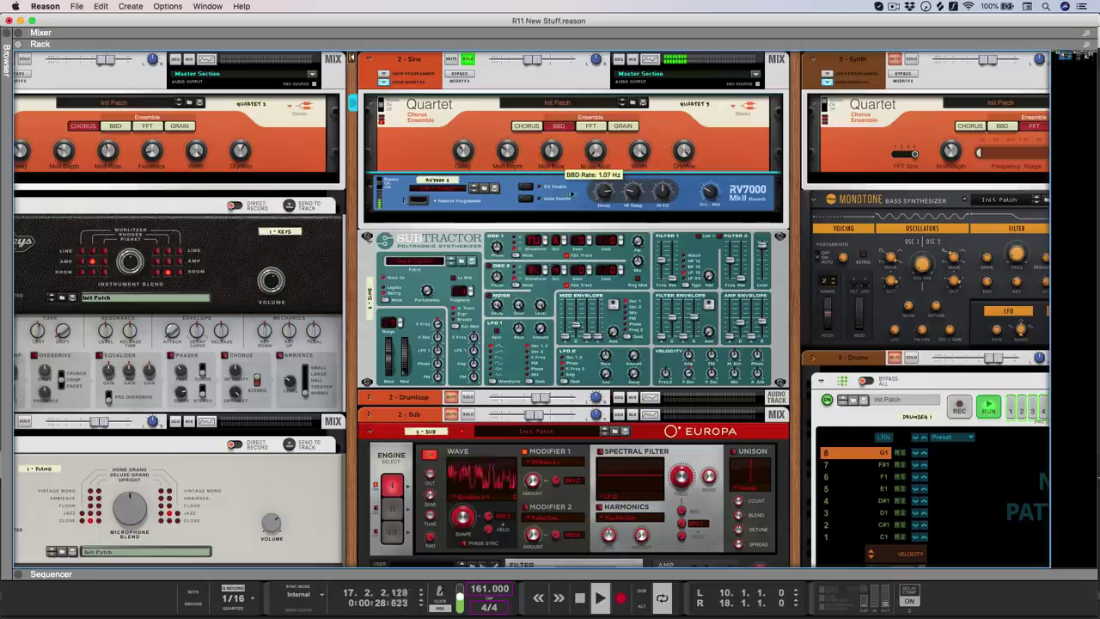
{"action": "left_click_drag", "start_coordinate": [596, 151], "coordinate": [599, 113]}
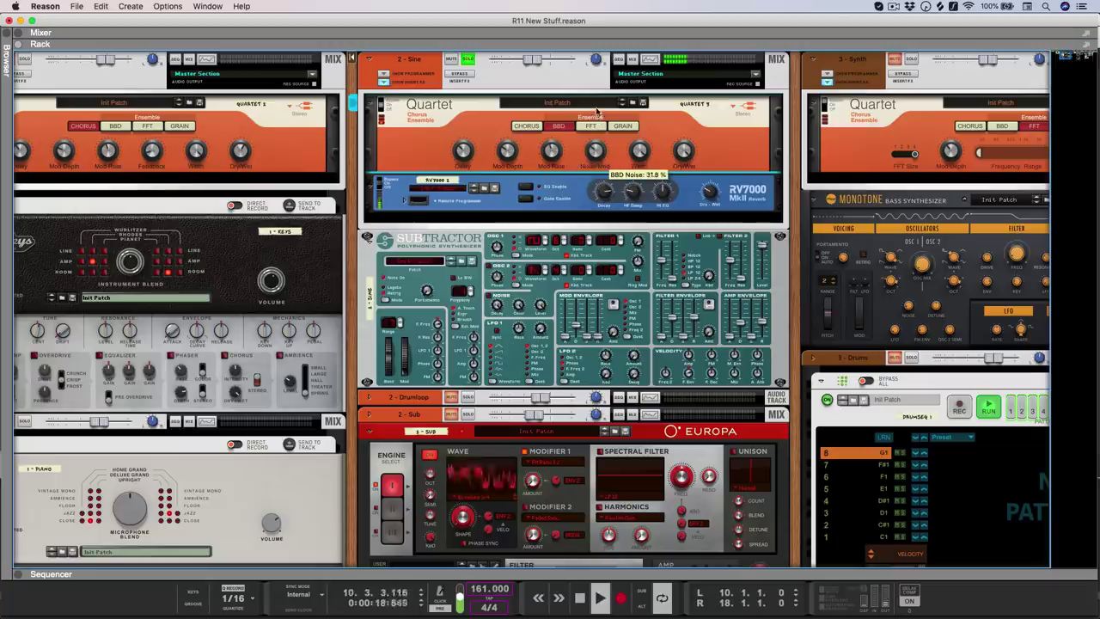
{"action": "left_click", "coordinate": [469, 60]}
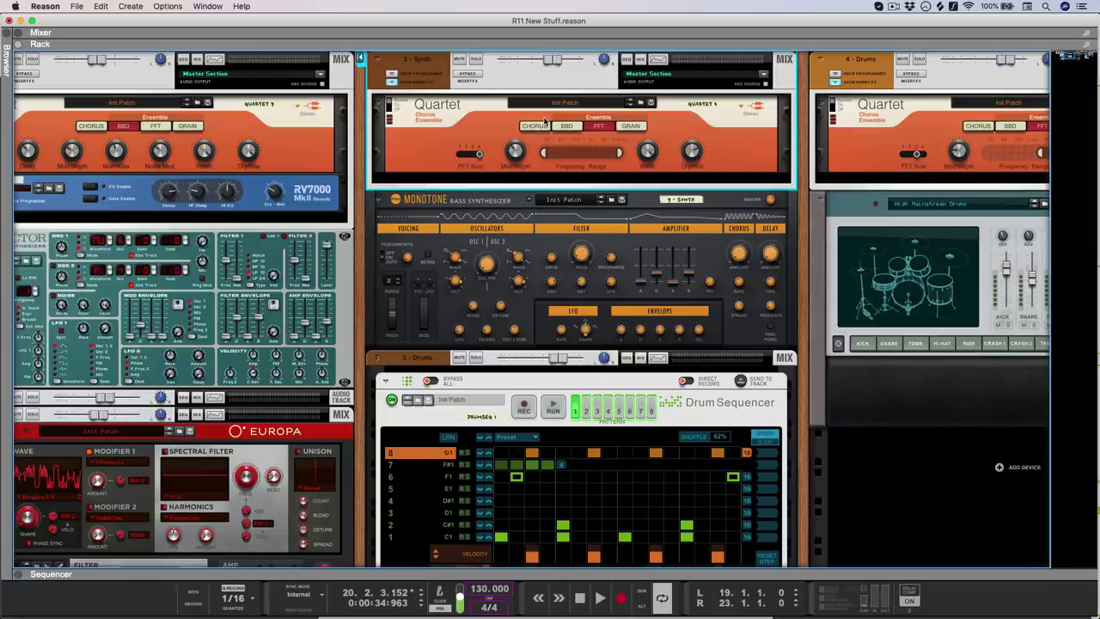
During playback, raise the 3-Synth Quartet FFT depth to about 41% and switch it back on.
{"action": "key", "text": "space"}
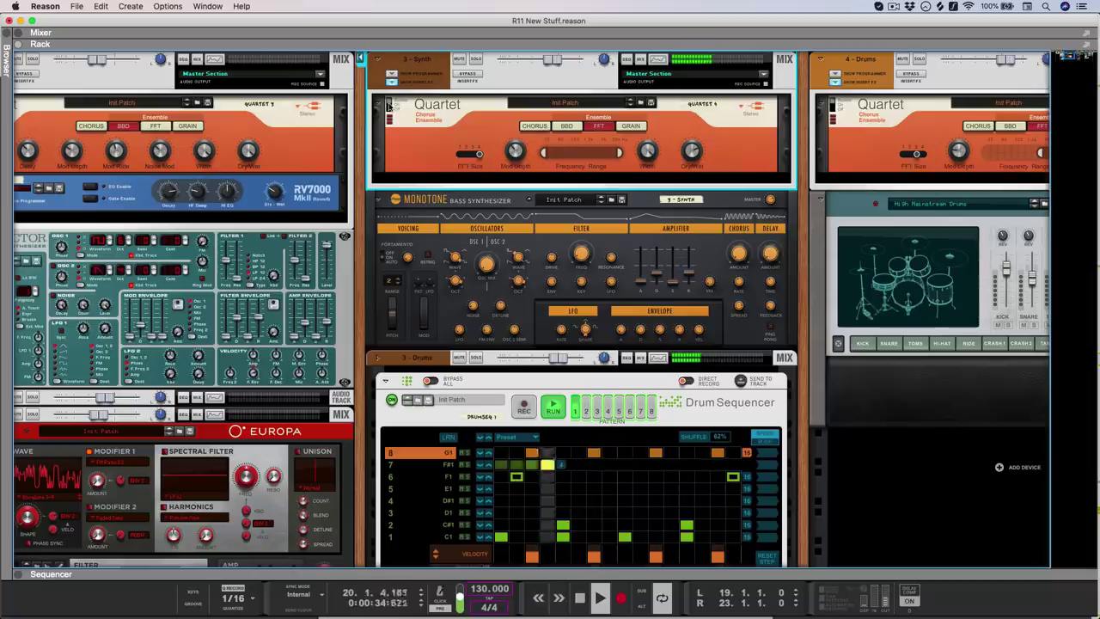
{"action": "left_click", "coordinate": [388, 105]}
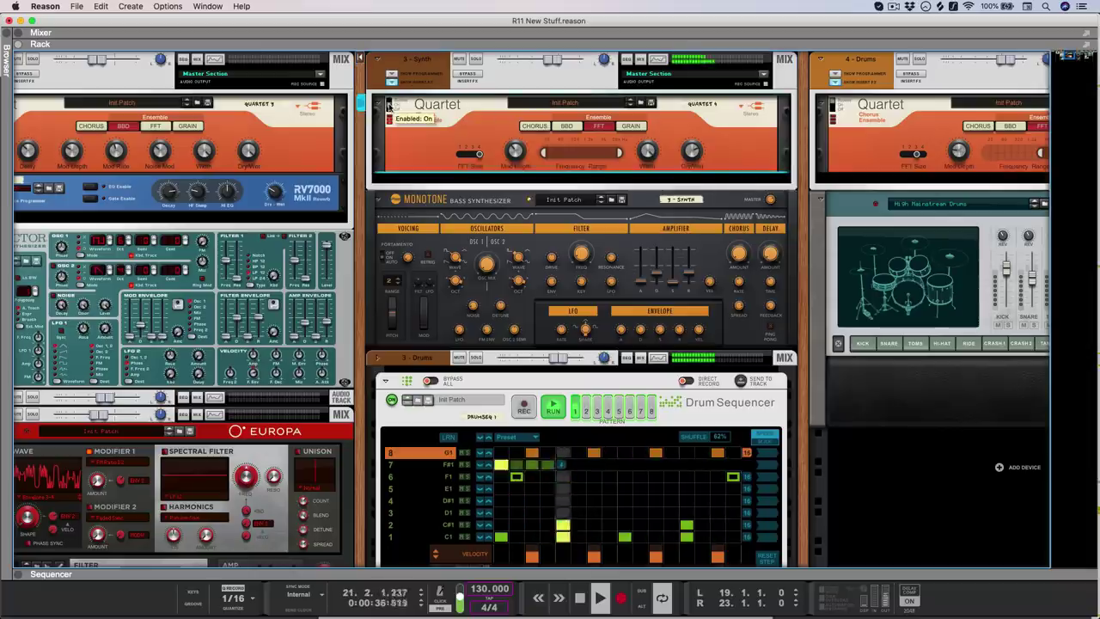
{"action": "mouse_move", "coordinate": [520, 151]}
{"action": "left_click_drag", "start_coordinate": [519, 151], "coordinate": [506, 153]}
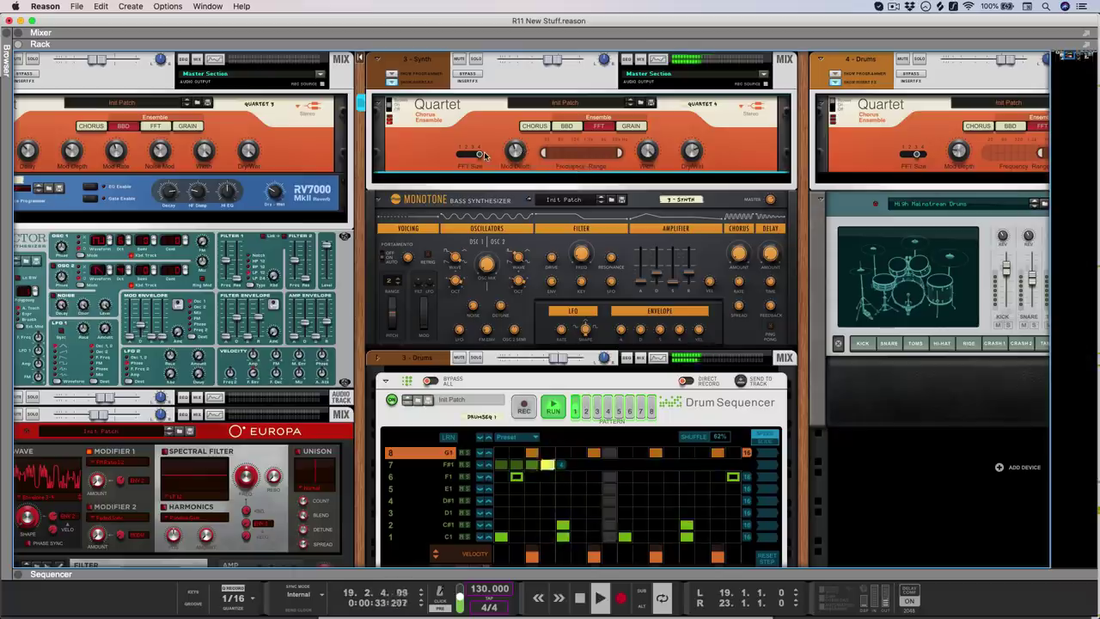
{"action": "left_click", "coordinate": [388, 103]}
Stop playback, solo 3-Synth and set the Quartet FFT size to 1.
{"action": "key", "text": "space"}
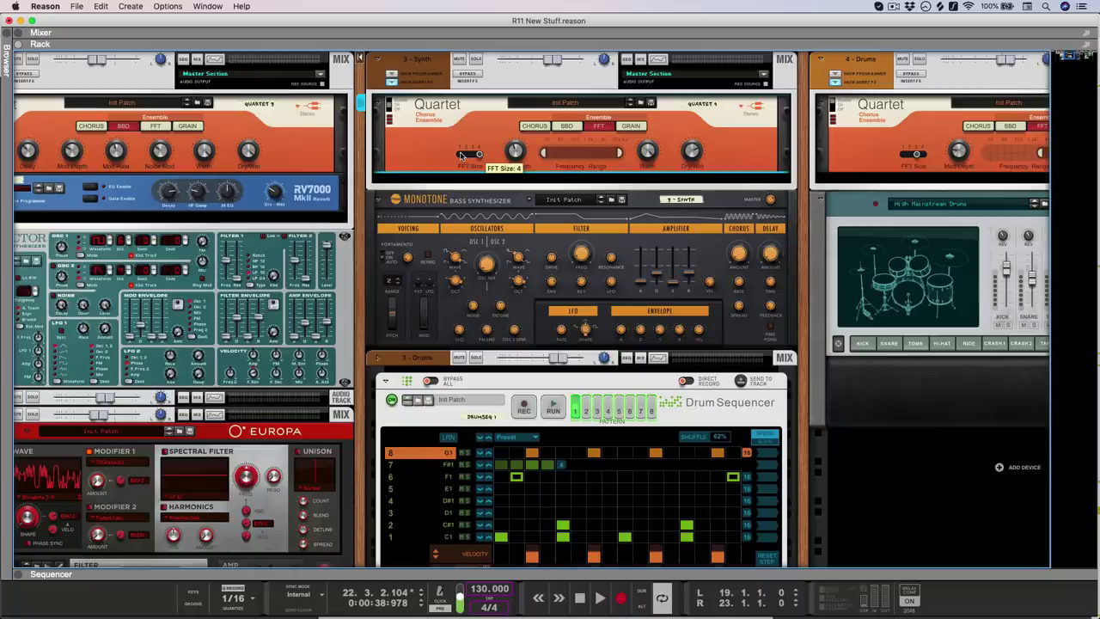
{"action": "left_click", "coordinate": [478, 60]}
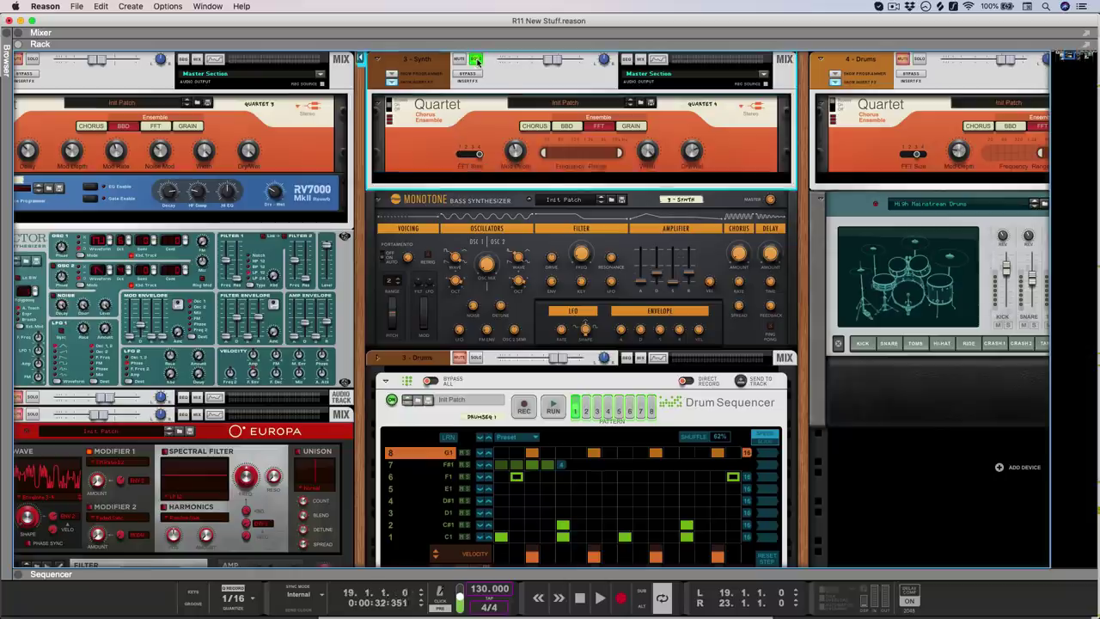
{"action": "mouse_move", "coordinate": [478, 155]}
{"action": "left_mouse_down"}
{"action": "mouse_move", "coordinate": [460, 156]}
{"action": "mouse_move", "coordinate": [489, 158]}
{"action": "left_mouse_up"}
Bypass the 3-Synth inserts, widen the Drums Quartet frequency range downward, and start playback.
{"action": "left_click", "coordinate": [462, 76]}
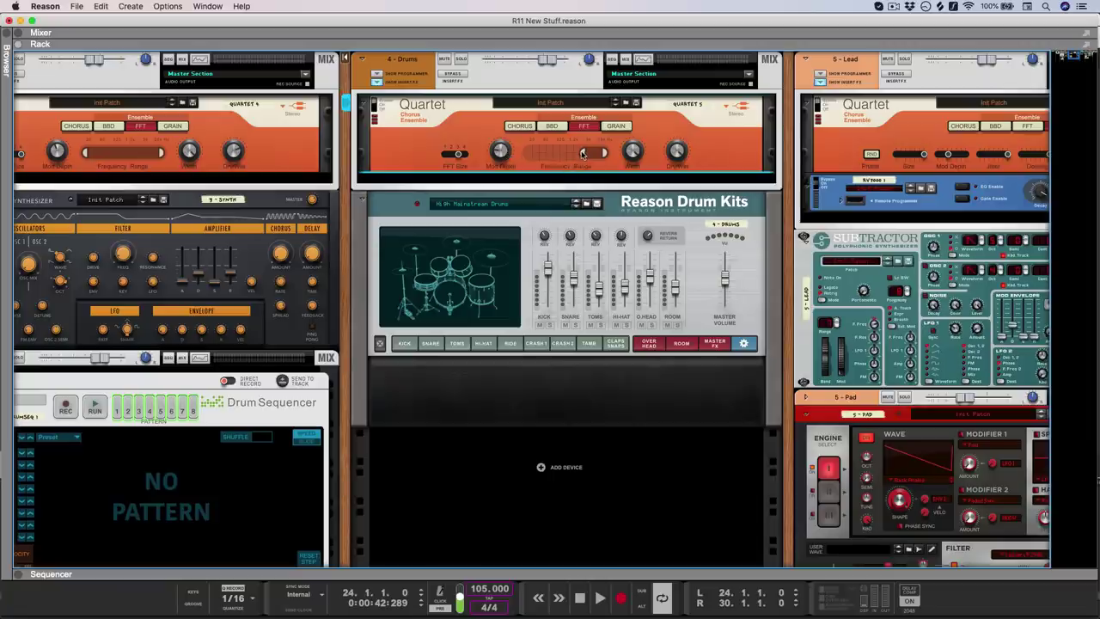
{"action": "mouse_move", "coordinate": [583, 155]}
{"action": "left_mouse_down"}
{"action": "mouse_move", "coordinate": [569, 155]}
{"action": "mouse_move", "coordinate": [582, 155]}
{"action": "left_mouse_up"}
{"action": "key", "text": "space"}
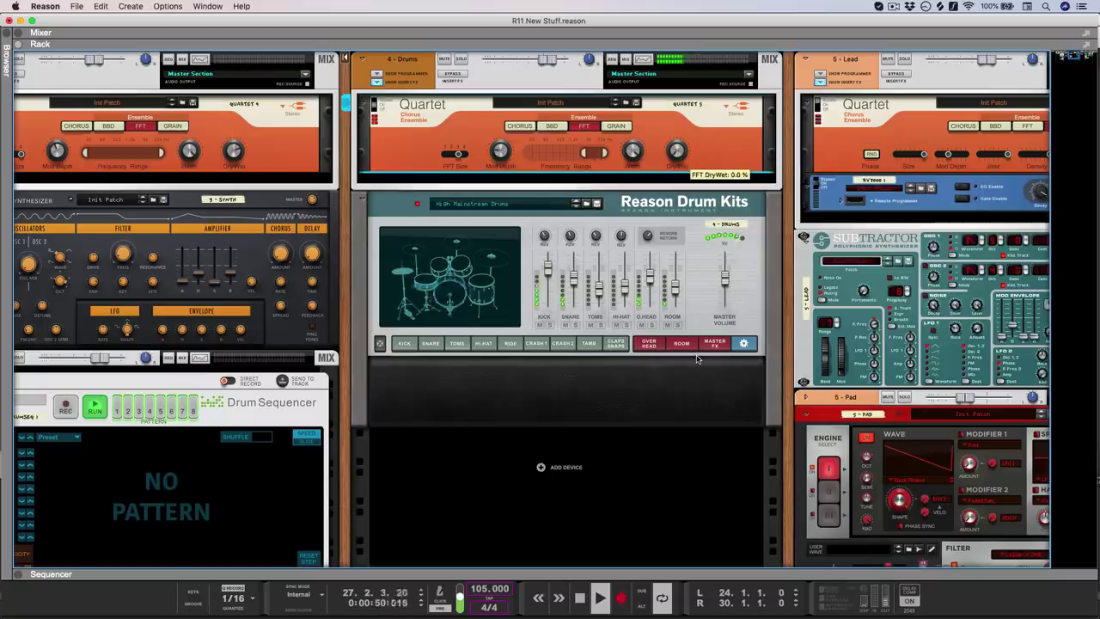
Raise the Drums Quartet FFT dry/wet to 82%, extend the low end, and toggle 4-Drums bypass.
{"action": "left_click_drag", "start_coordinate": [677, 151], "coordinate": [690, 155]}
{"action": "mouse_move", "coordinate": [583, 156]}
{"action": "left_mouse_down"}
{"action": "mouse_move", "coordinate": [545, 157]}
{"action": "mouse_move", "coordinate": [589, 158]}
{"action": "left_mouse_up"}
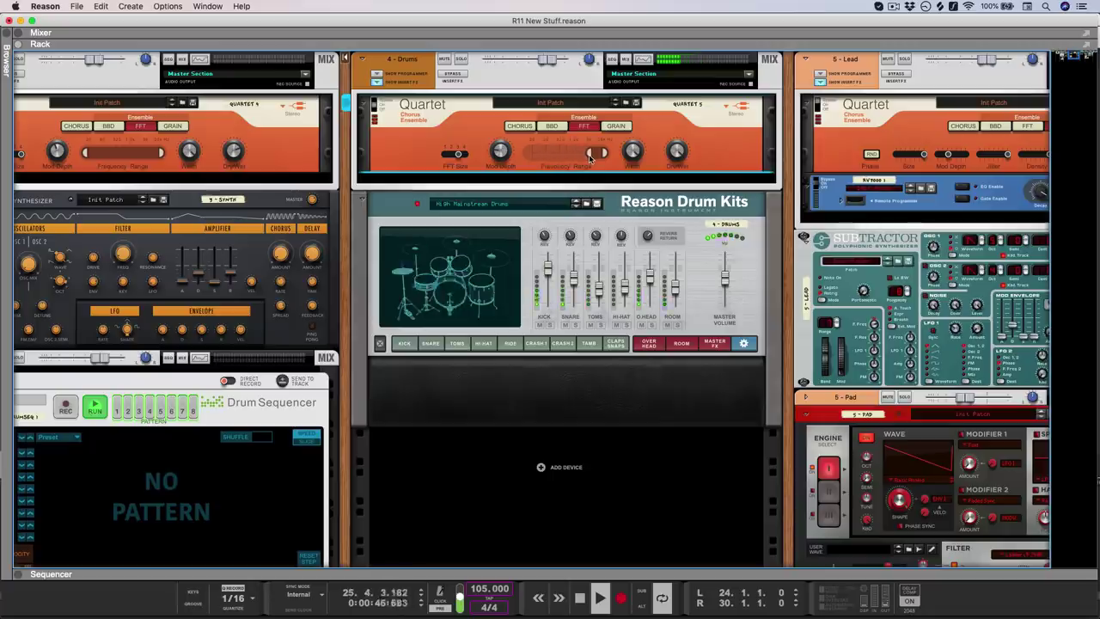
{"action": "left_click", "coordinate": [451, 75]}
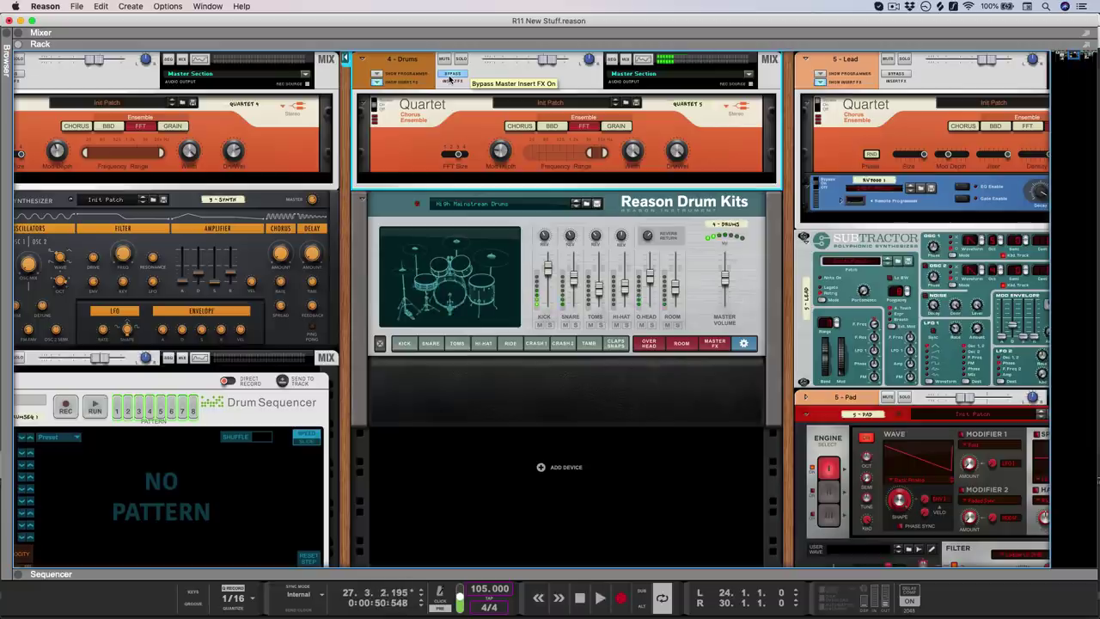
{"action": "left_click", "coordinate": [450, 76]}
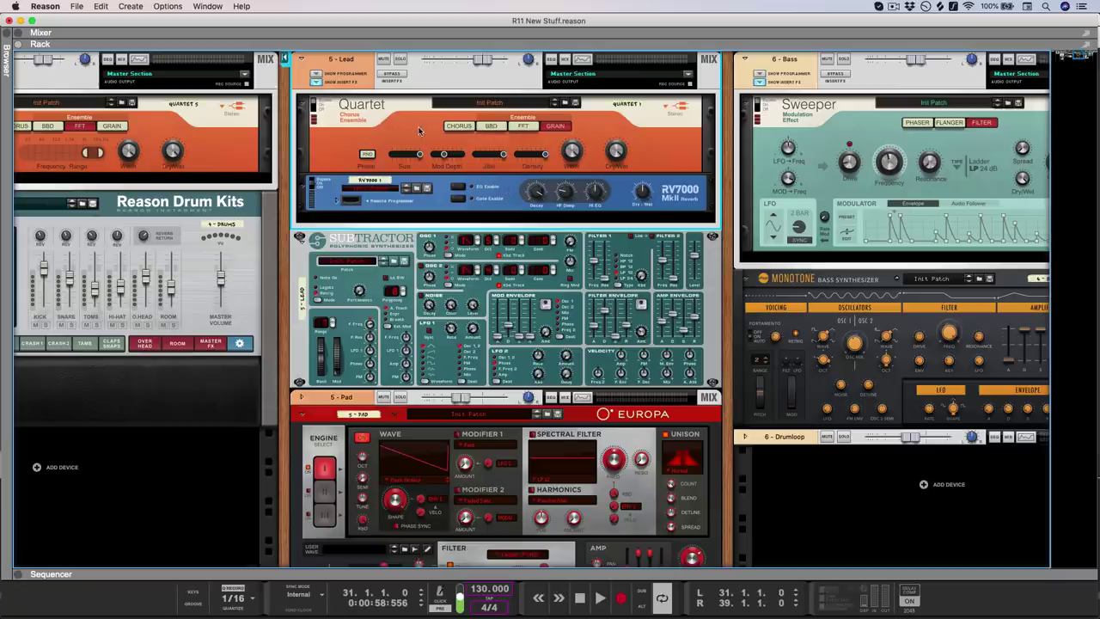
Solo 5-Lead during playback, raise Quartet grain depth to 42%, unsolo, then toggle insert bypass.
{"action": "key", "text": "space"}
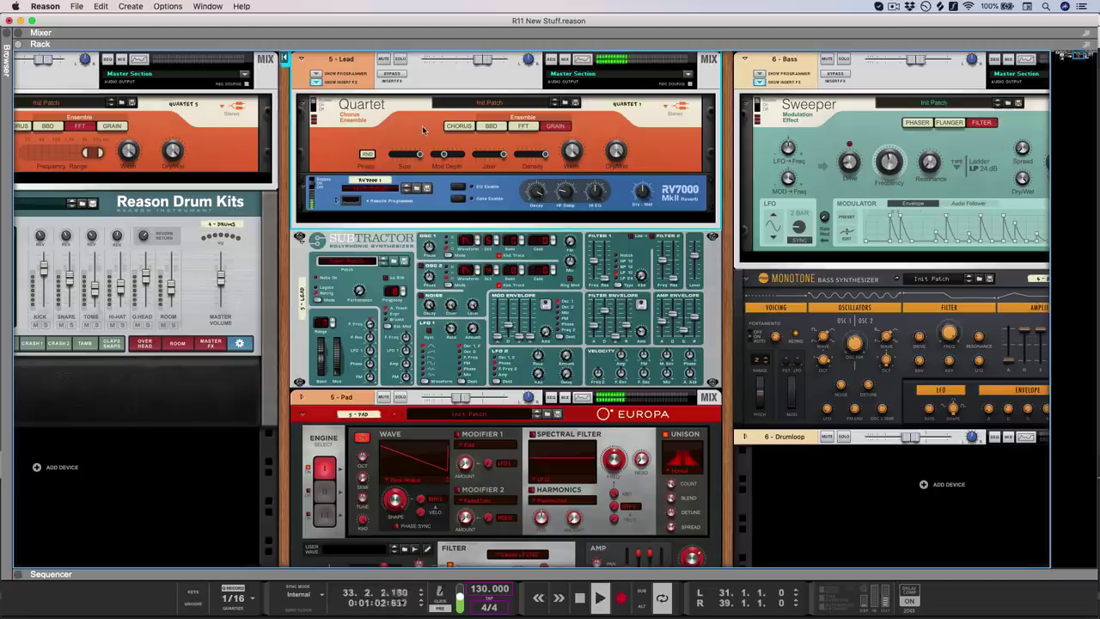
{"action": "left_click", "coordinate": [400, 60]}
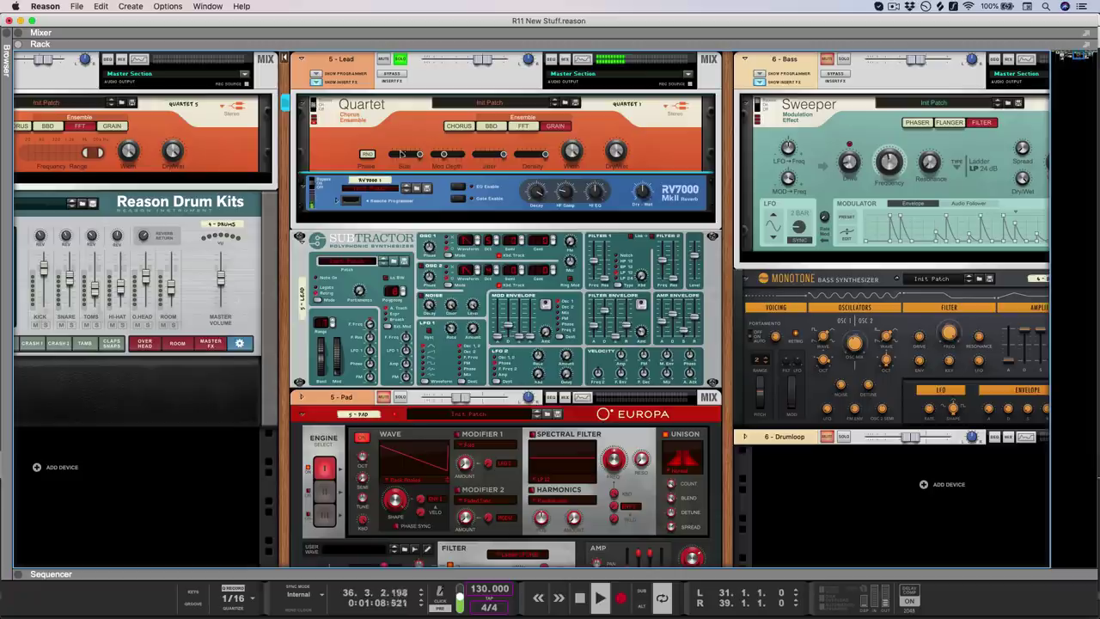
{"action": "left_click_drag", "start_coordinate": [442, 159], "coordinate": [445, 160]}
{"action": "left_click", "coordinate": [401, 61]}
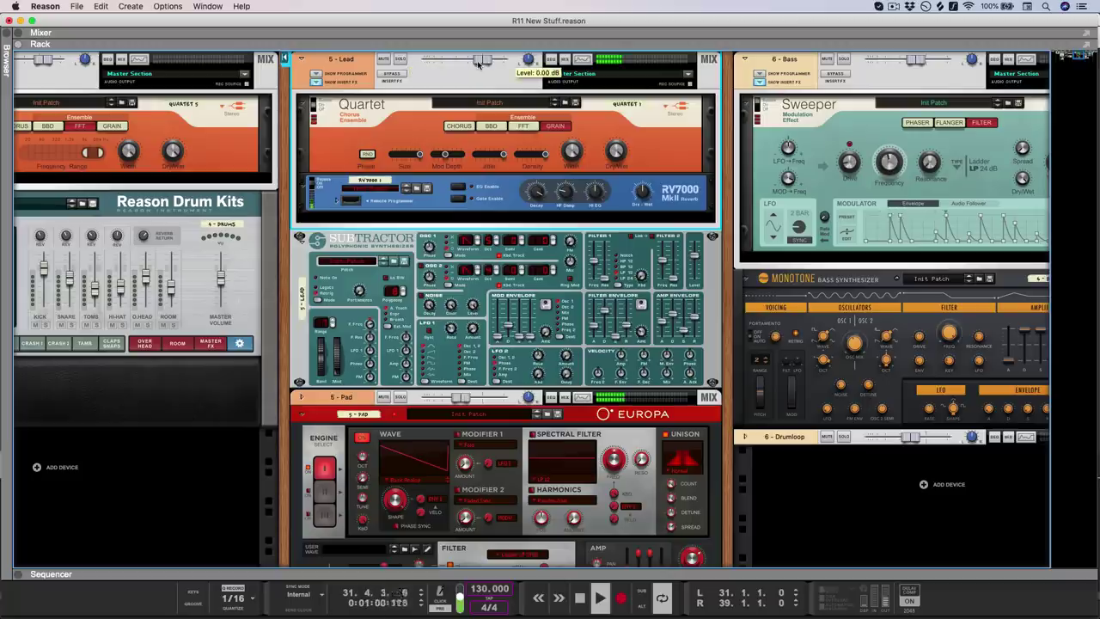
{"action": "left_click", "coordinate": [403, 75]}
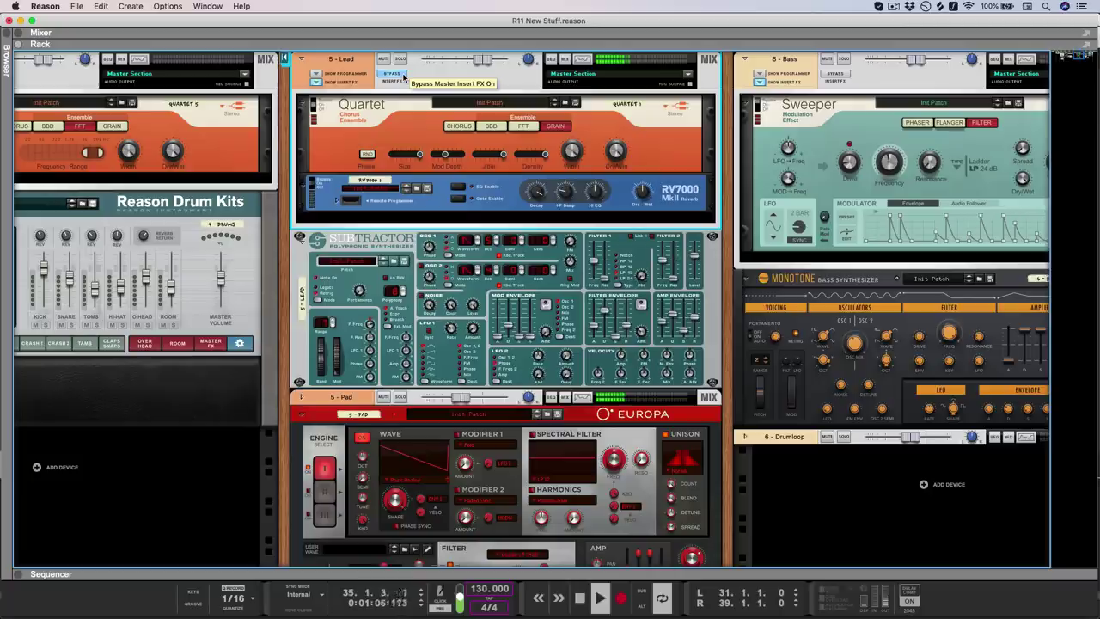
{"action": "left_click", "coordinate": [403, 77]}
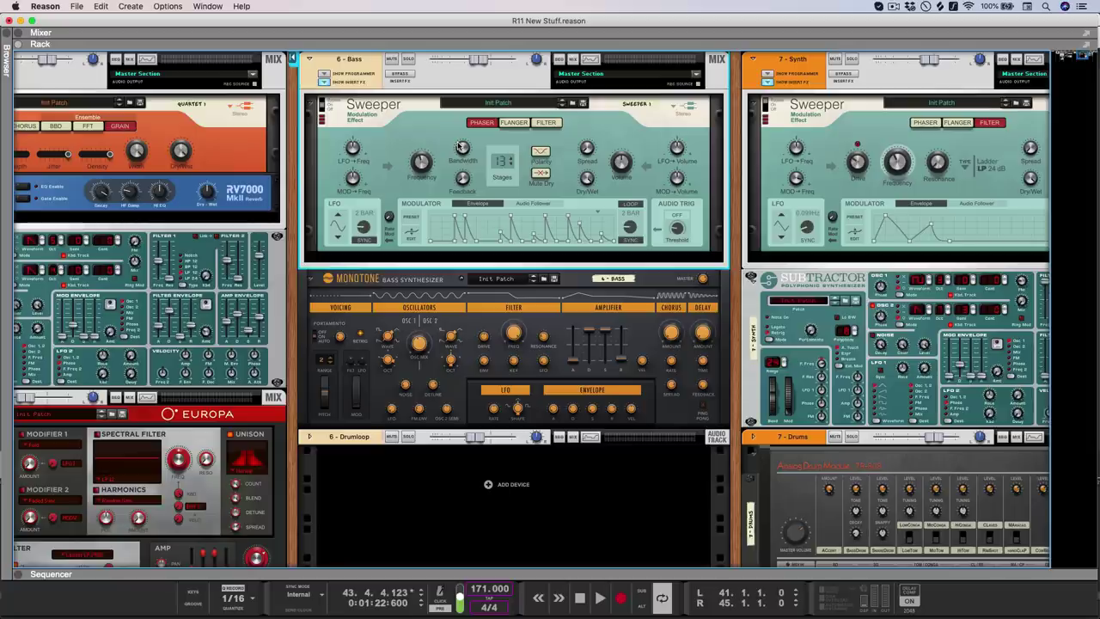
Toggle the Bass Sweeper bypass and sweep its frequency during playback, settling near 485 Hz.
{"action": "mouse_move", "coordinate": [461, 146]}
{"action": "left_click", "coordinate": [323, 105]}
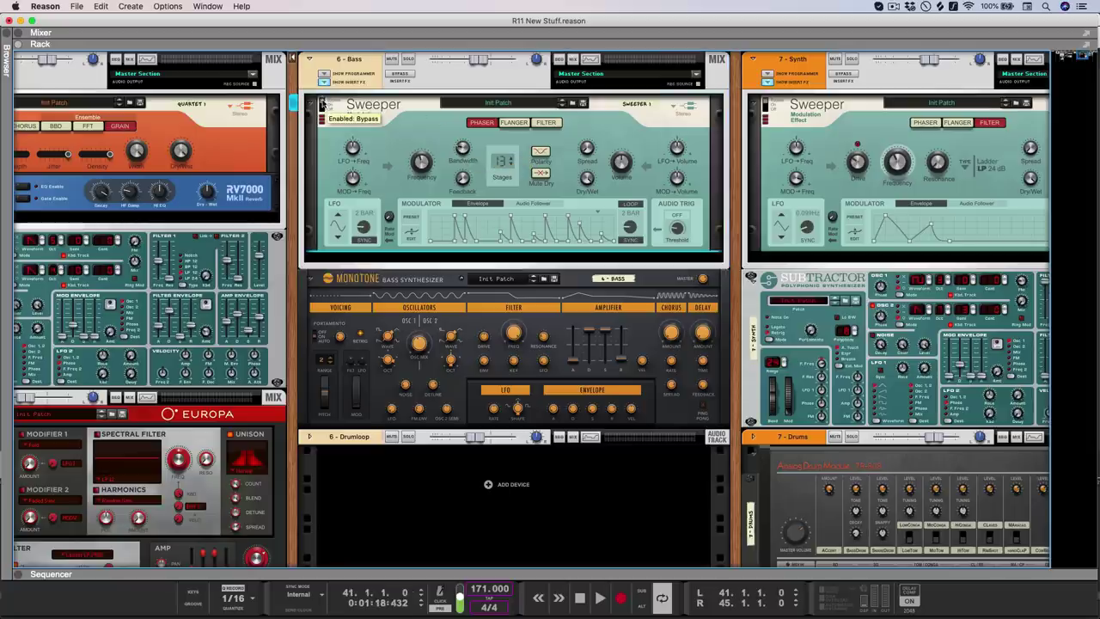
{"action": "key", "text": "space"}
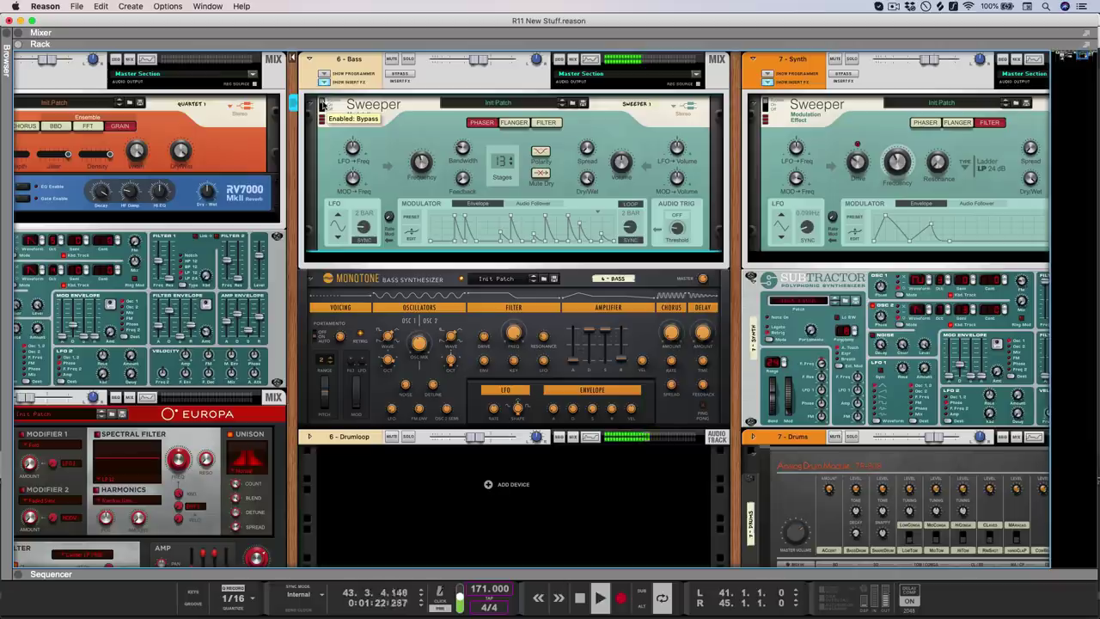
{"action": "left_click_drag", "start_coordinate": [421, 167], "coordinate": [442, 110]}
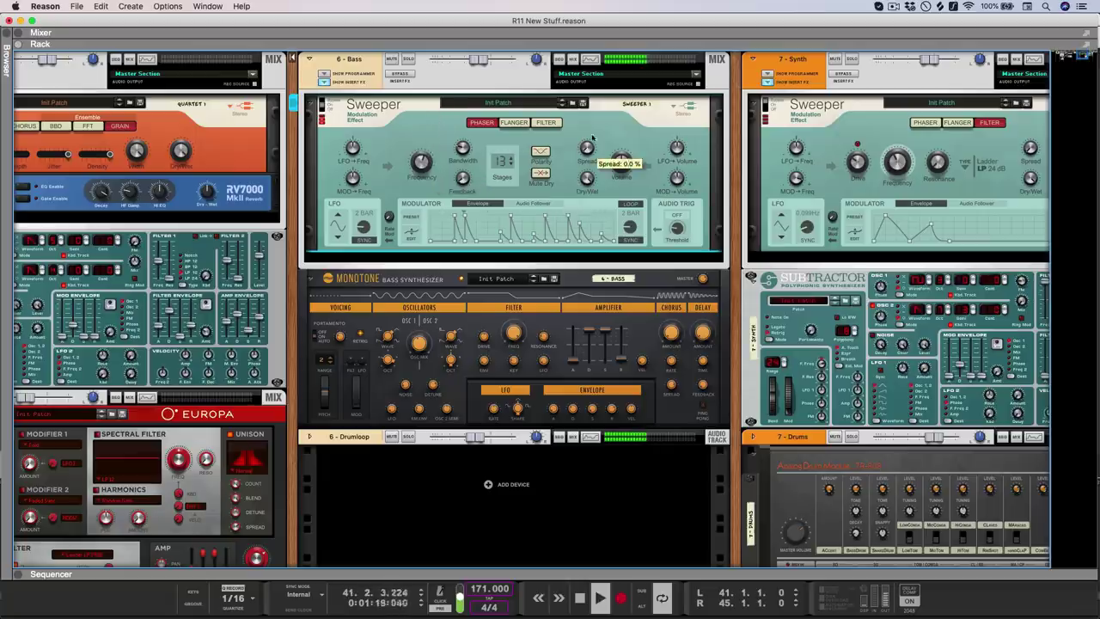
{"action": "left_click_drag", "start_coordinate": [426, 165], "coordinate": [471, 129]}
{"action": "left_click_drag", "start_coordinate": [464, 179], "coordinate": [475, 103]}
{"action": "mouse_move", "coordinate": [421, 165]}
{"action": "left_mouse_down"}
{"action": "mouse_move", "coordinate": [419, 210]}
{"action": "mouse_move", "coordinate": [438, 135]}
{"action": "mouse_move", "coordinate": [437, 153]}
{"action": "left_mouse_up"}
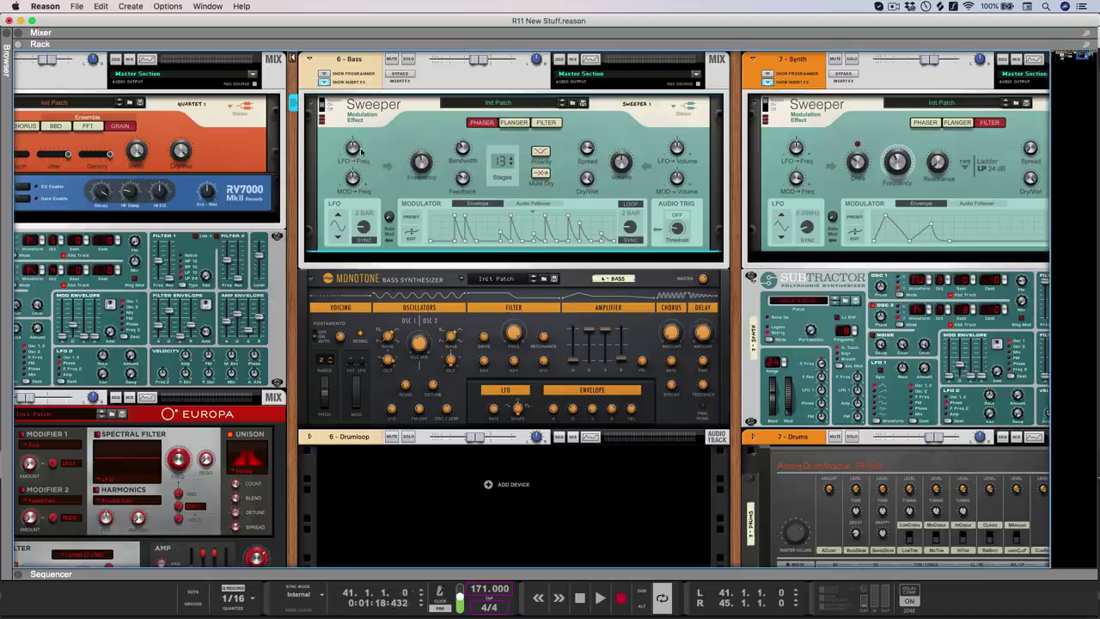
Set the Bass Sweeper LFO rate to 7/4 with a ramp waveform.
{"action": "key", "text": "space"}
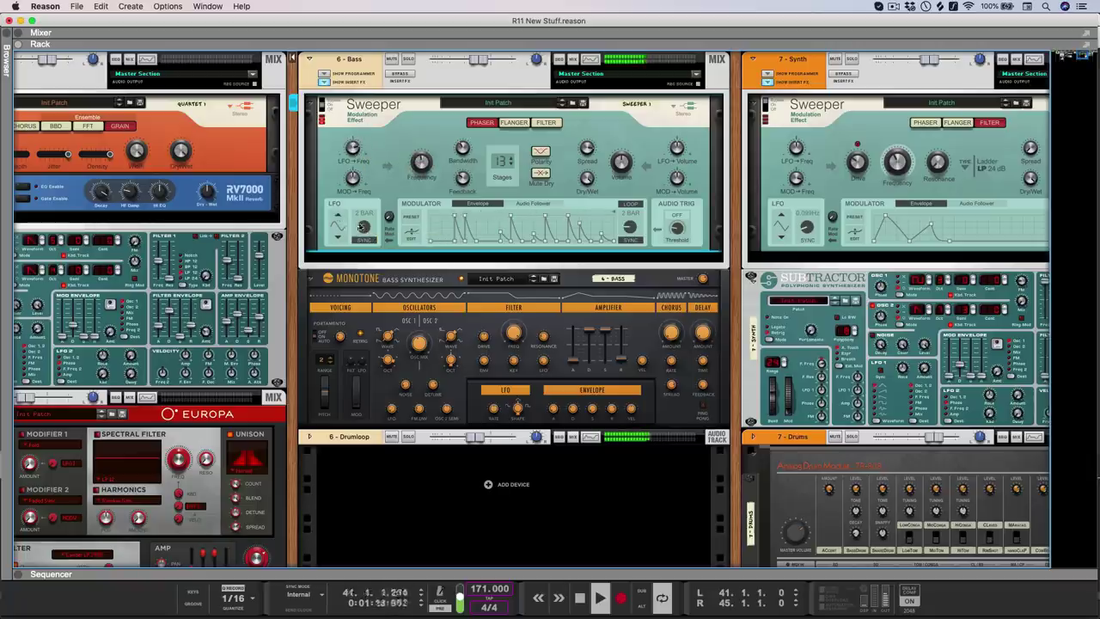
{"action": "left_click_drag", "start_coordinate": [368, 215], "coordinate": [369, 216]}
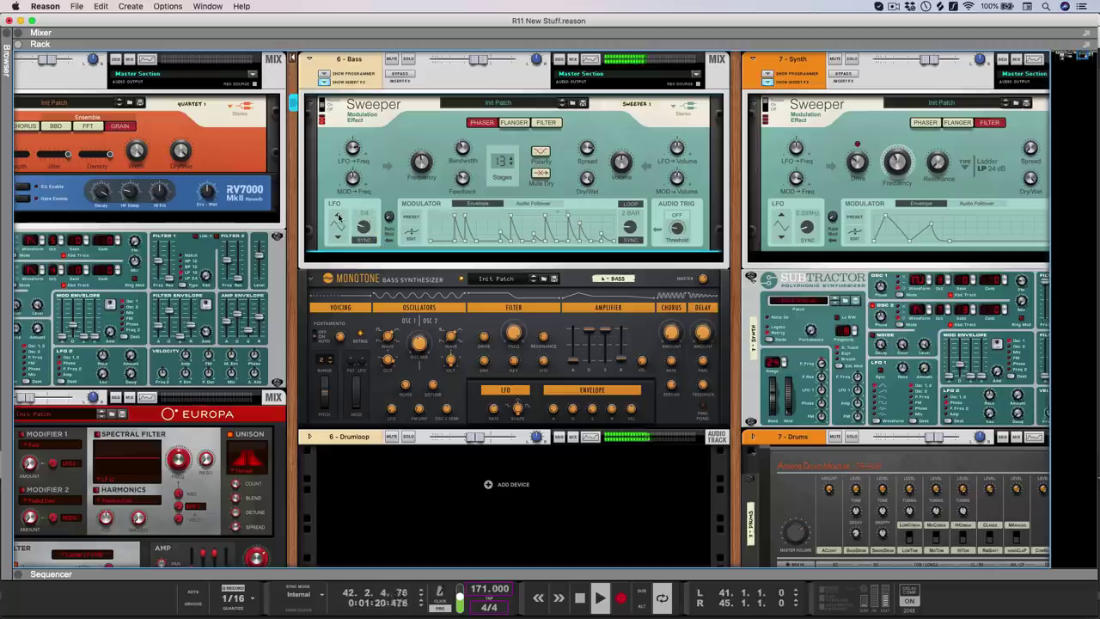
{"action": "left_click", "coordinate": [338, 218]}
{"action": "left_click", "coordinate": [339, 219]}
{"action": "mouse_move", "coordinate": [365, 227]}
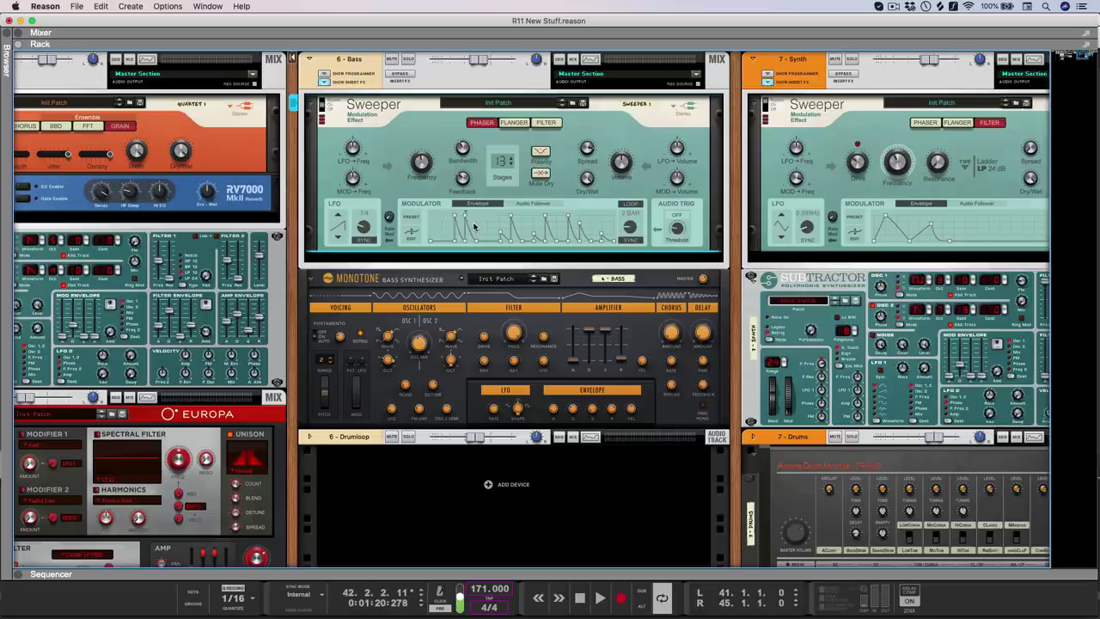
Raise envelope frequency modulation to about 78% and set the Sweeper frequency near 340 Hz.
{"action": "key", "text": "space"}
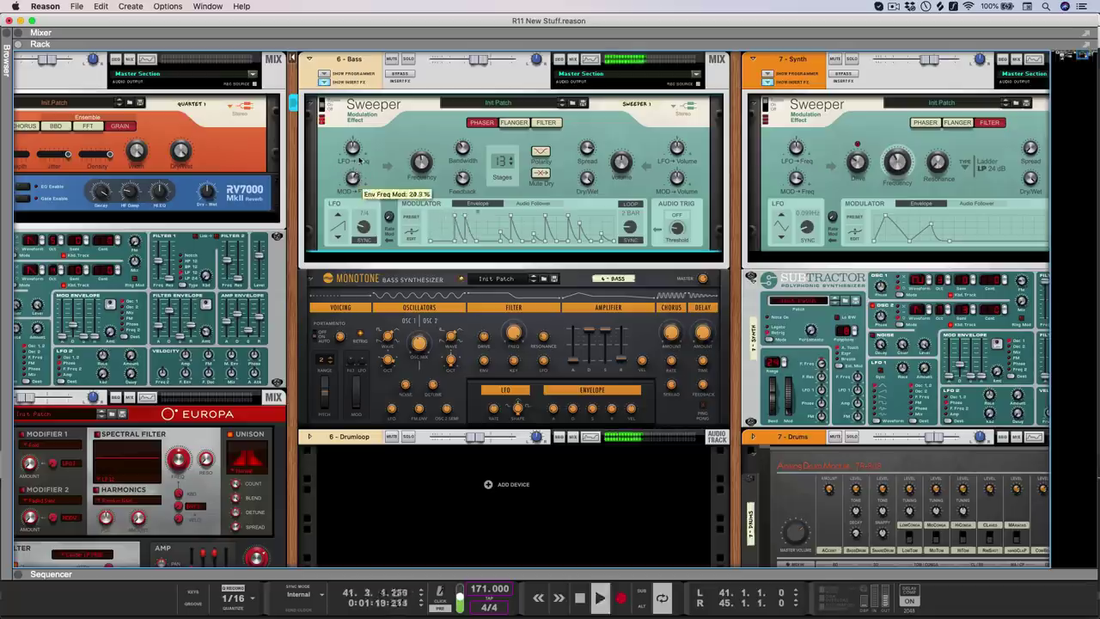
{"action": "left_click_drag", "start_coordinate": [361, 159], "coordinate": [367, 123]}
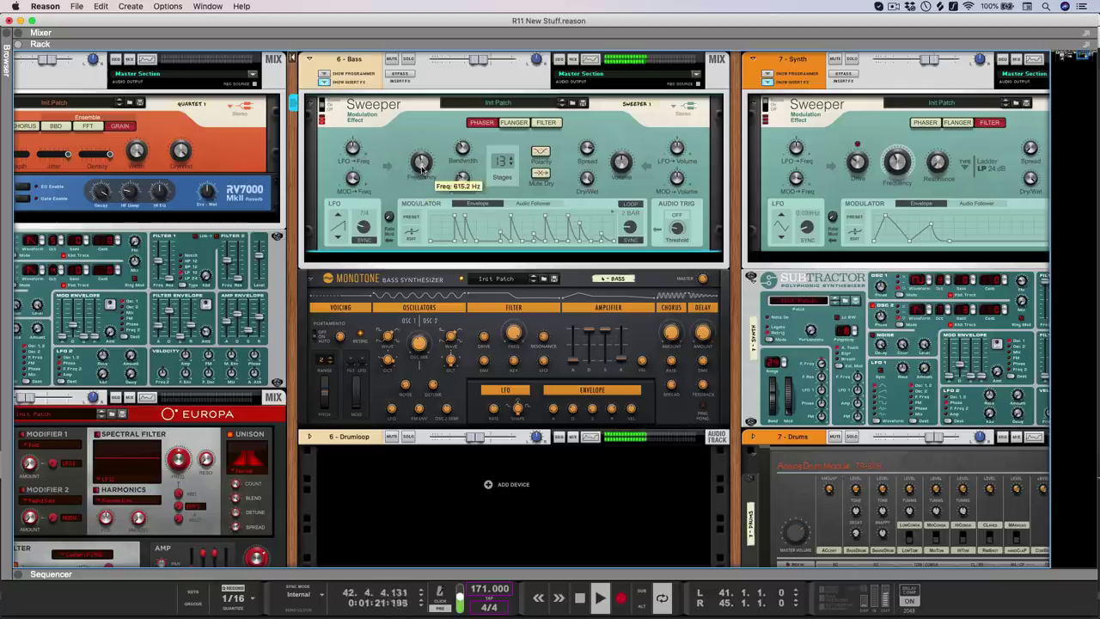
{"action": "left_click_drag", "start_coordinate": [422, 170], "coordinate": [423, 180]}
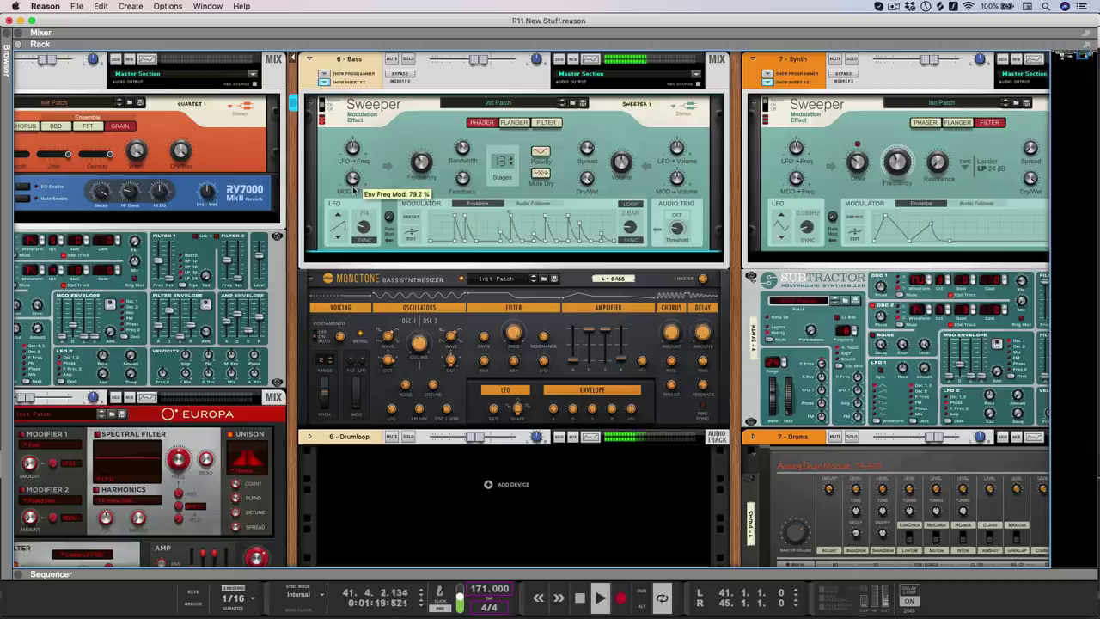
{"action": "left_click_drag", "start_coordinate": [353, 195], "coordinate": [355, 190]}
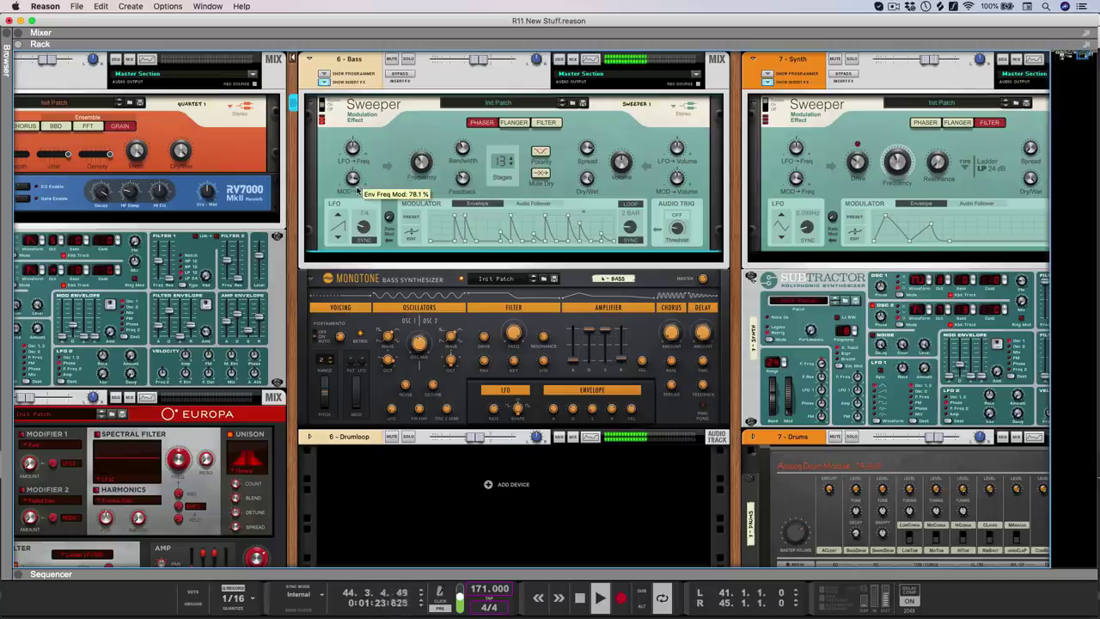
Switch the Sweeper modulator to Audio Follower and pull Monotone's amp sustain down and decay to 401 ms.
{"action": "left_click", "coordinate": [533, 204]}
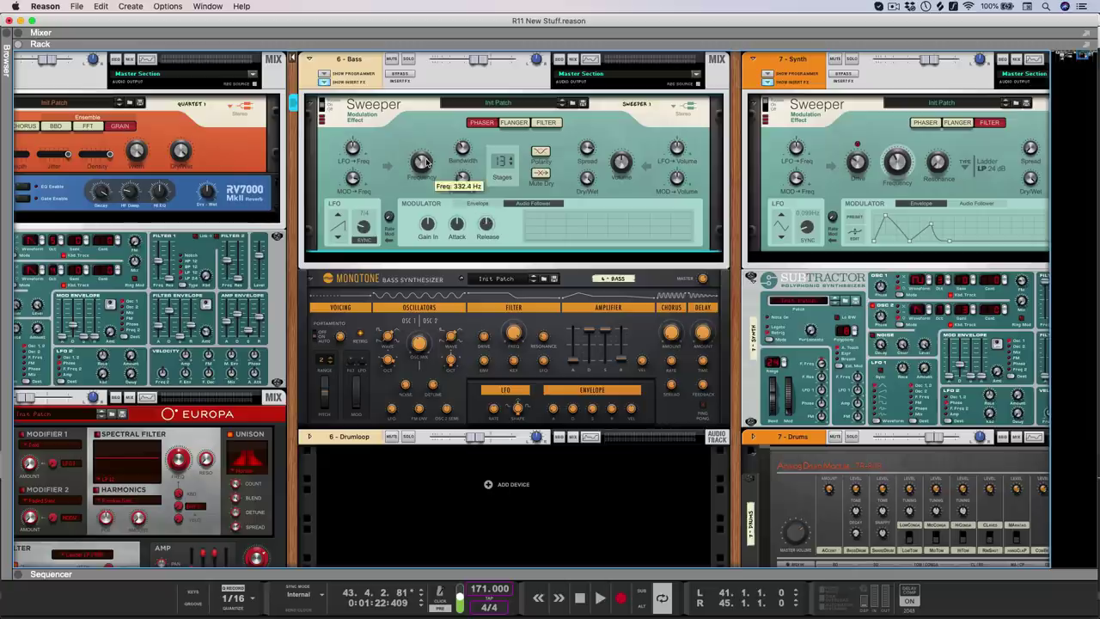
{"action": "left_click_drag", "start_coordinate": [600, 333], "coordinate": [605, 371]}
{"action": "left_click_drag", "start_coordinate": [589, 333], "coordinate": [588, 355]}
Play and set the audio follower release to about 166 ms, then stop.
{"action": "key", "text": "space"}
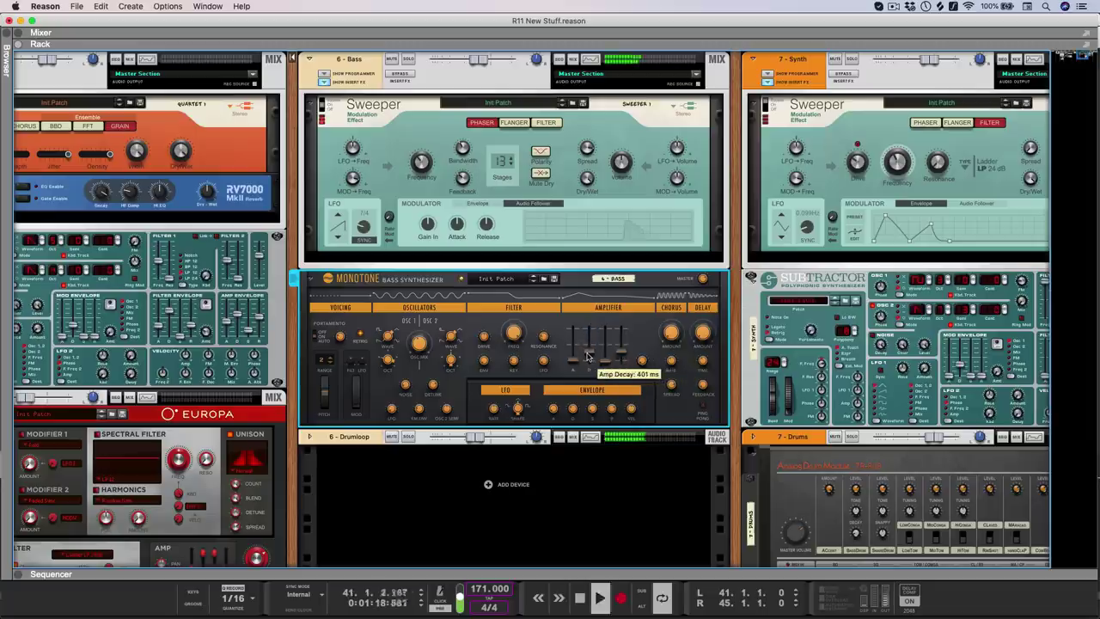
{"action": "left_click", "coordinate": [487, 225]}
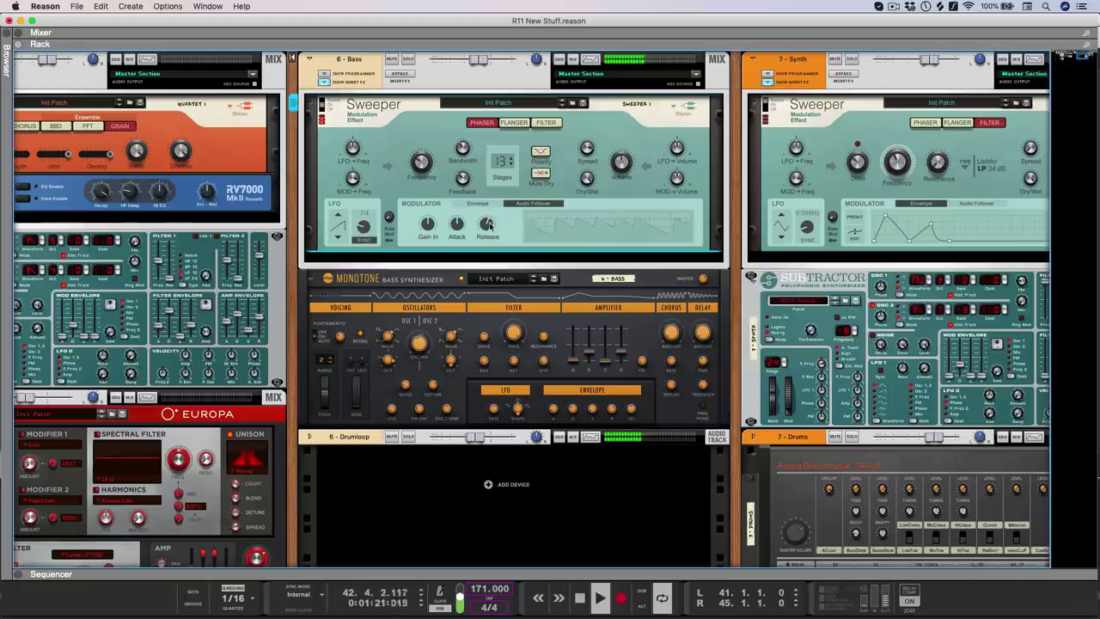
{"action": "key", "text": "space"}
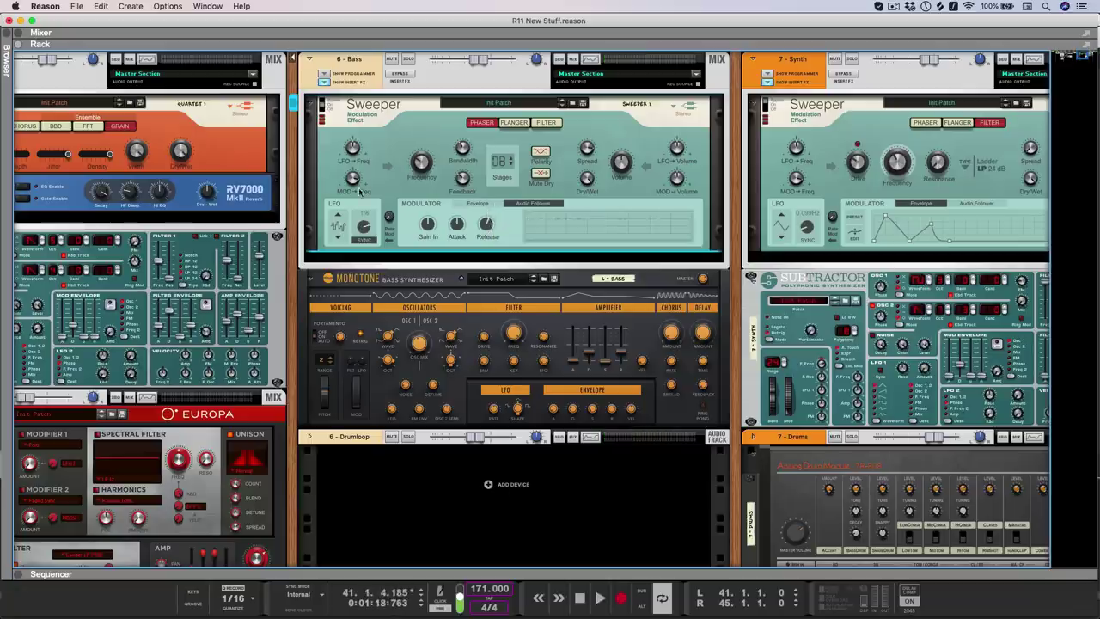
Compare Flanger and Filter modes on the Bass Sweeper, auditioning Flanger during playback.
{"action": "left_click", "coordinate": [514, 122]}
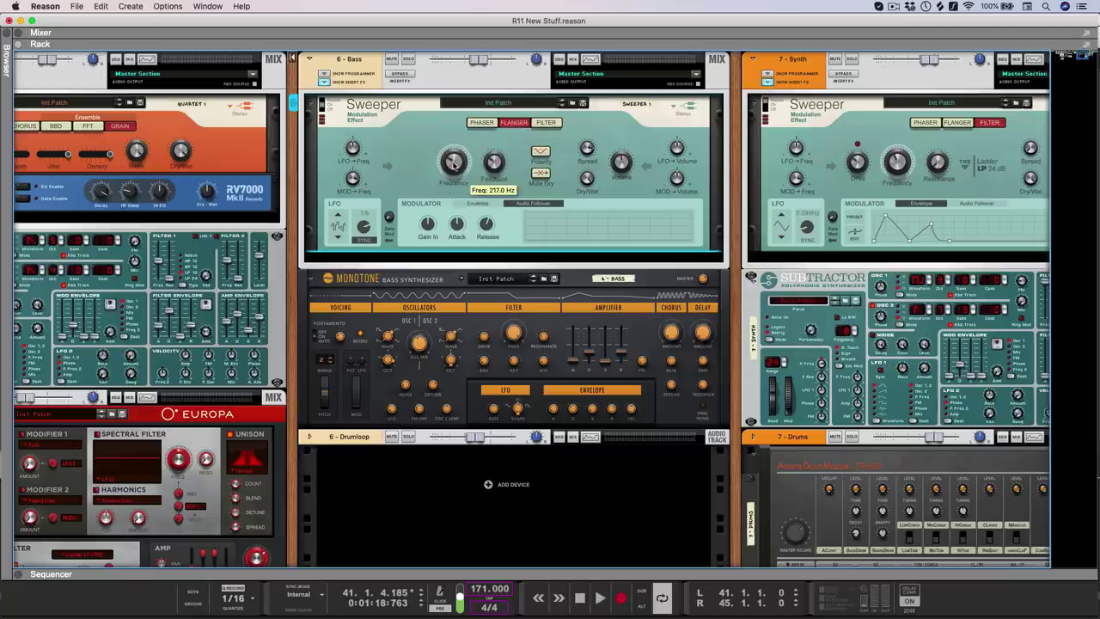
{"action": "left_click", "coordinate": [547, 122]}
{"action": "left_click", "coordinate": [515, 122]}
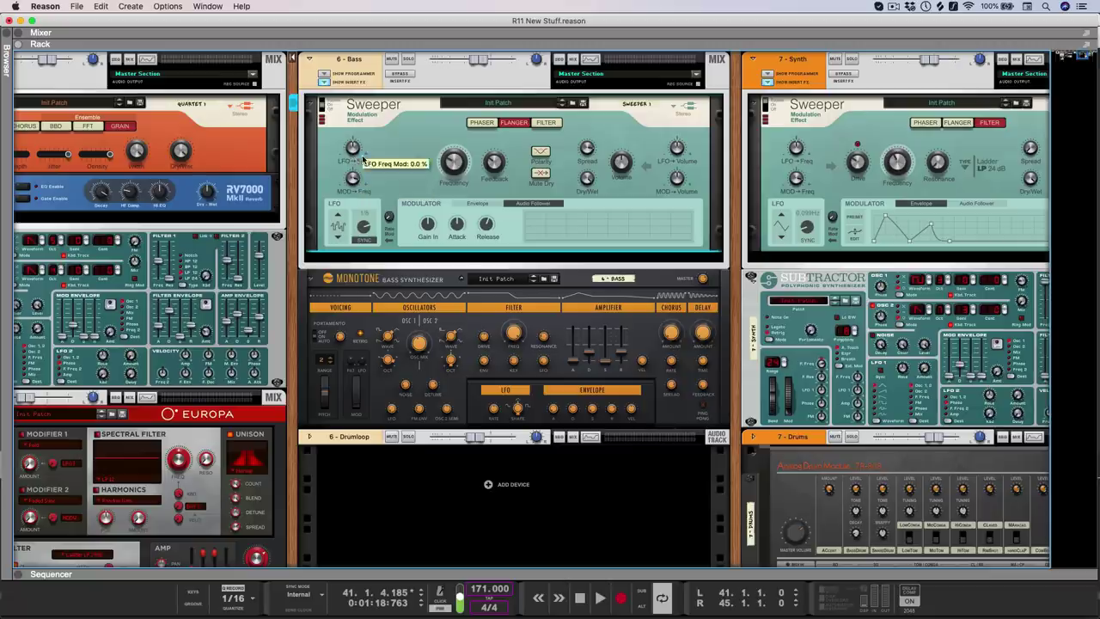
{"action": "key", "text": "space"}
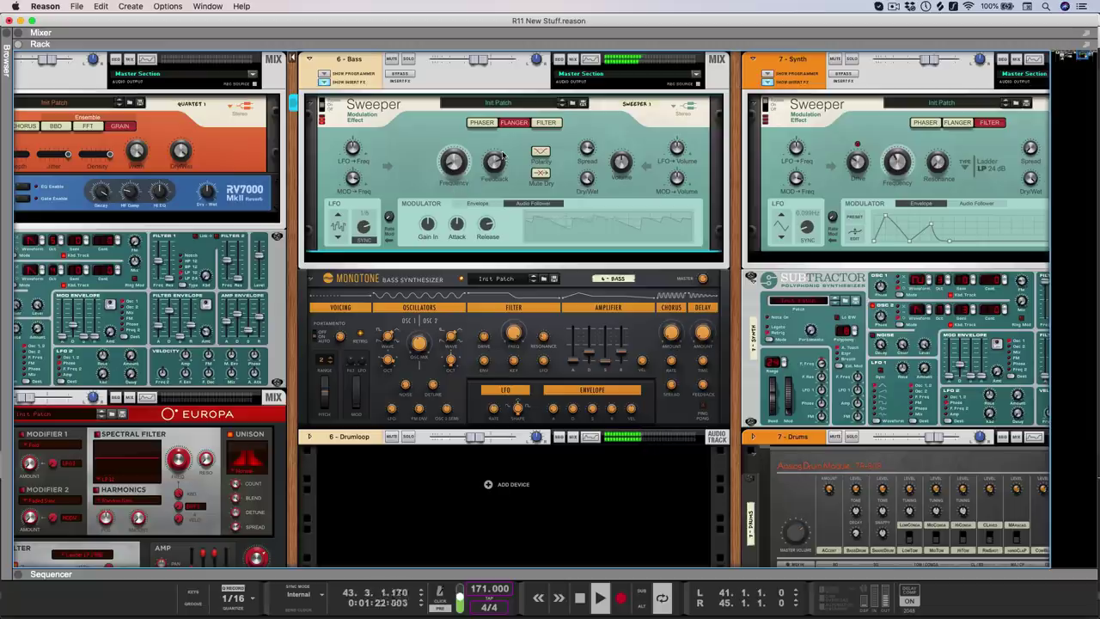
Switch the Sweeper to Filter mode, raise resonance to 83.2%, and adjust the filter frequency.
{"action": "left_click", "coordinate": [546, 123]}
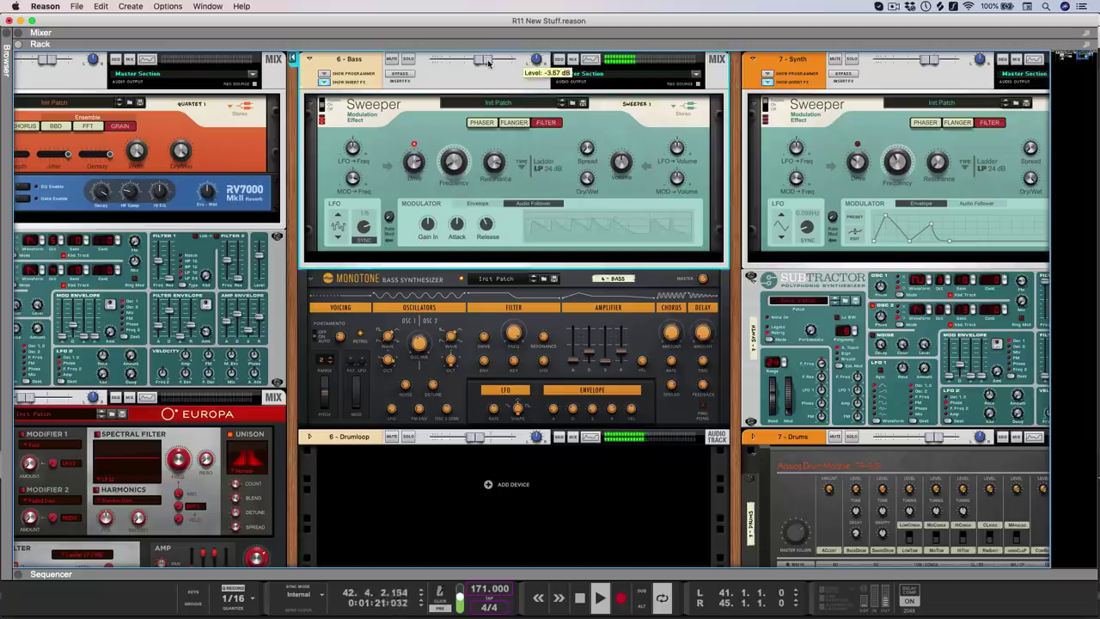
{"action": "left_click", "coordinate": [494, 171]}
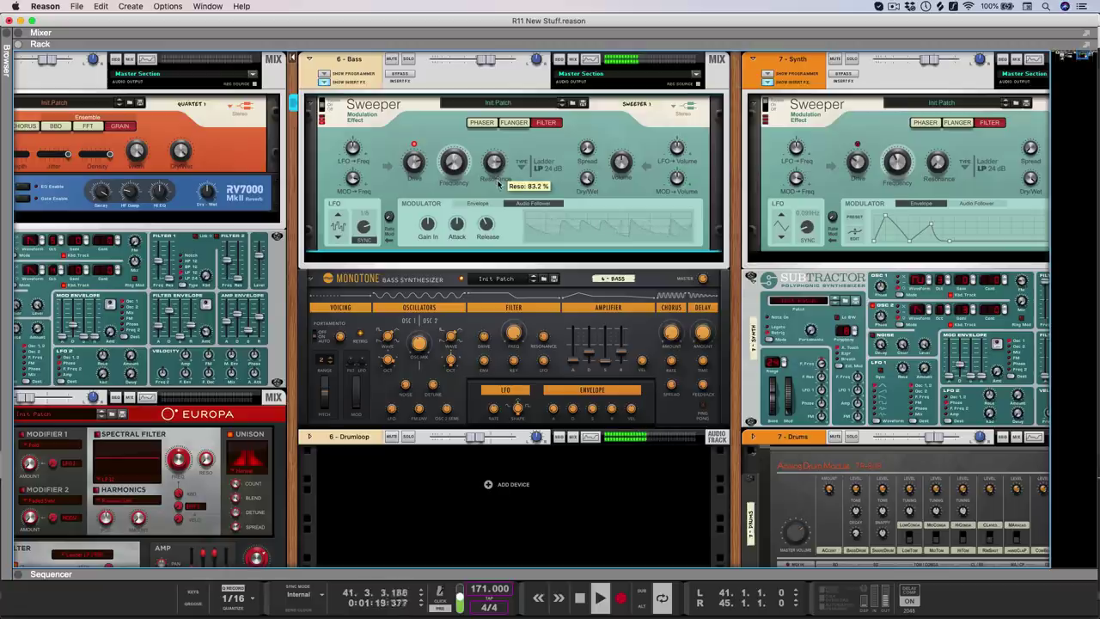
{"action": "mouse_move", "coordinate": [466, 165]}
{"action": "left_mouse_down"}
{"action": "mouse_move", "coordinate": [468, 125]}
{"action": "mouse_move", "coordinate": [466, 170]}
{"action": "left_mouse_up"}
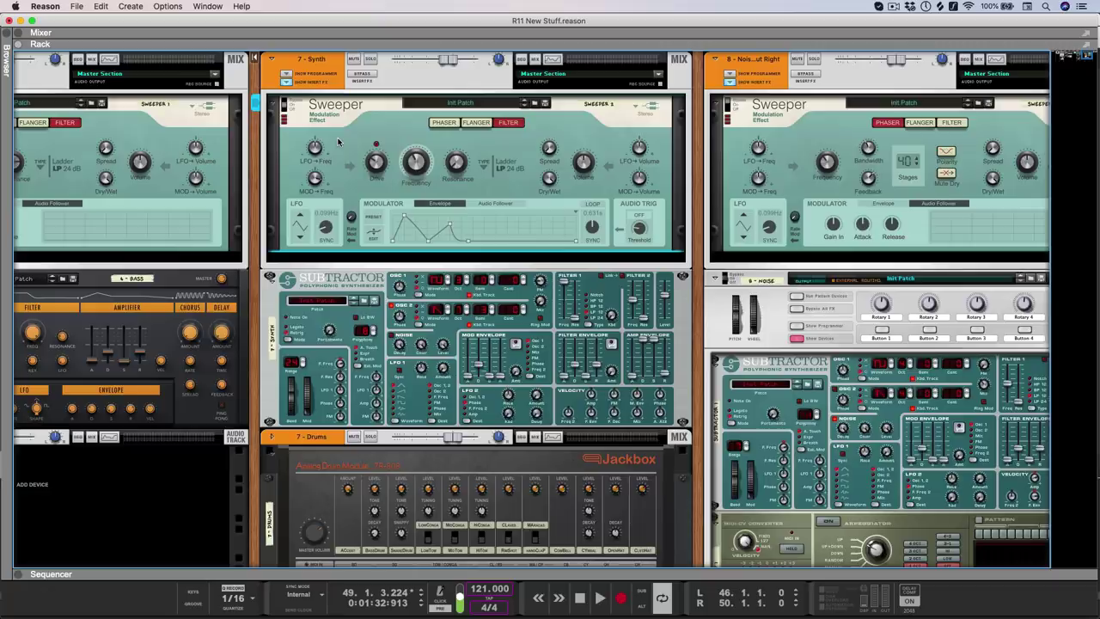
Flip the rack to inspect the CV cabling on the back, then flip it to the front.
{"action": "key", "text": "Tab"}
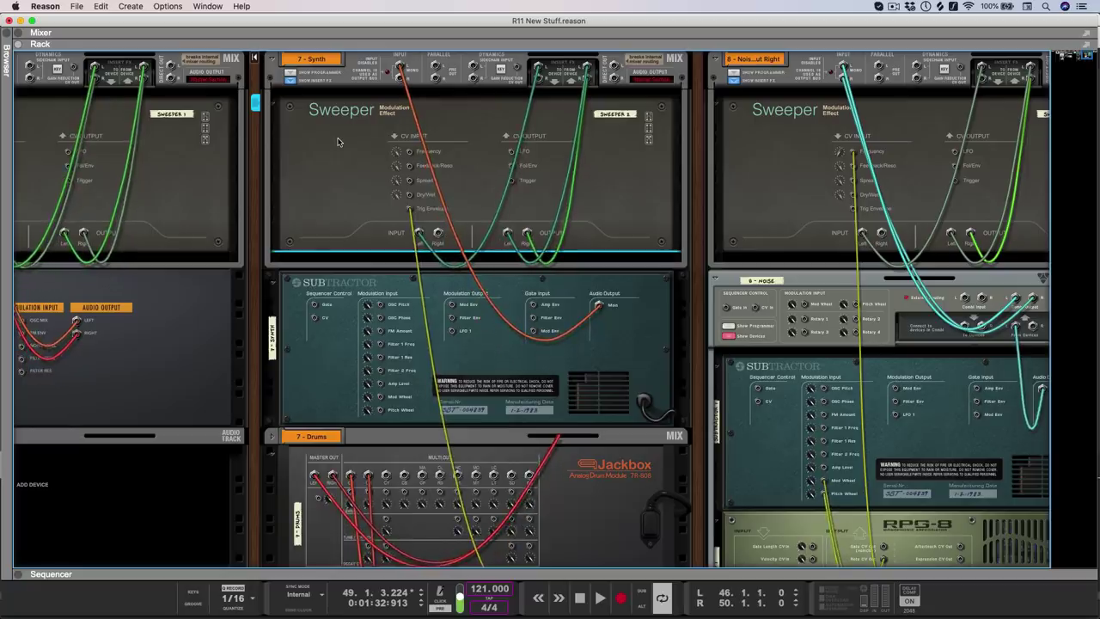
{"action": "scroll", "coordinate": [338, 142], "scroll_direction": "down", "scroll_amount": 5}
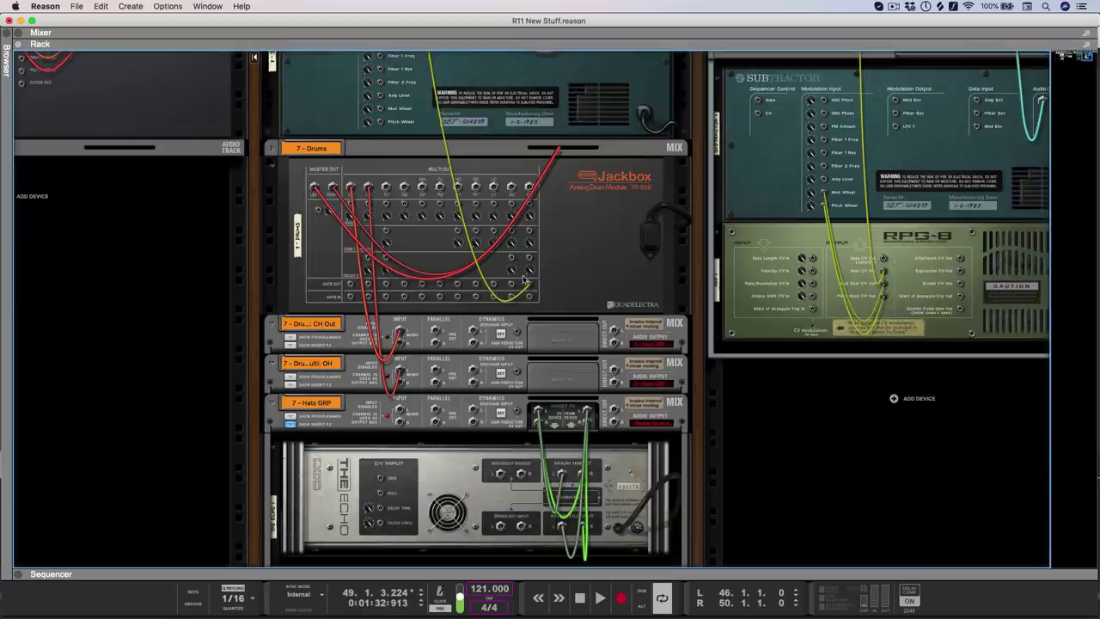
{"action": "scroll", "coordinate": [531, 284], "scroll_direction": "up", "scroll_amount": 1}
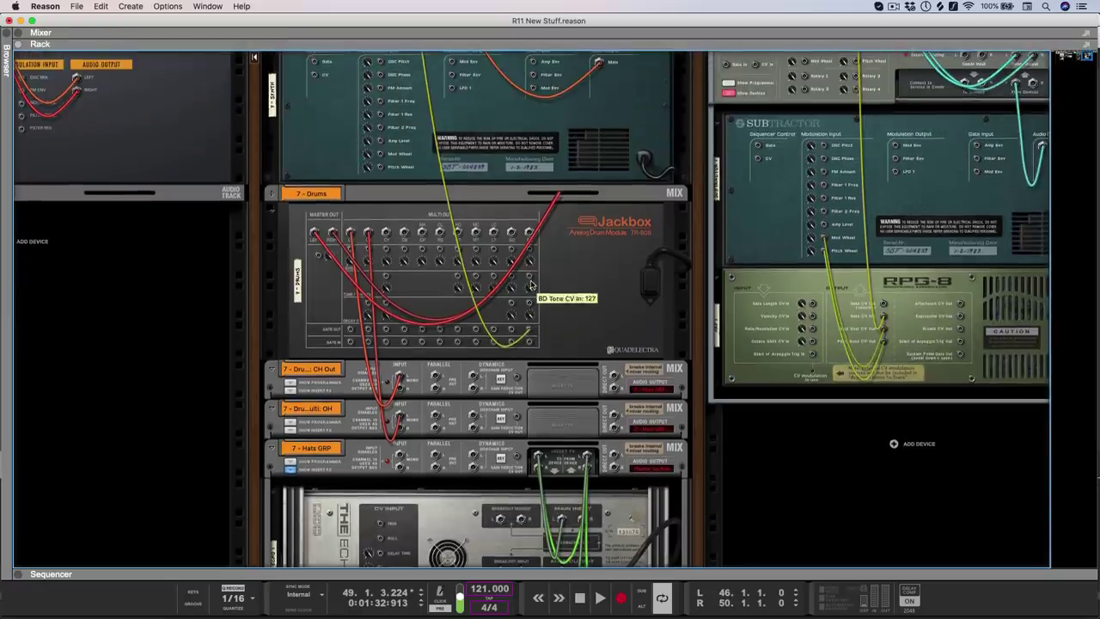
{"action": "scroll", "coordinate": [559, 243], "scroll_direction": "up", "scroll_amount": 5}
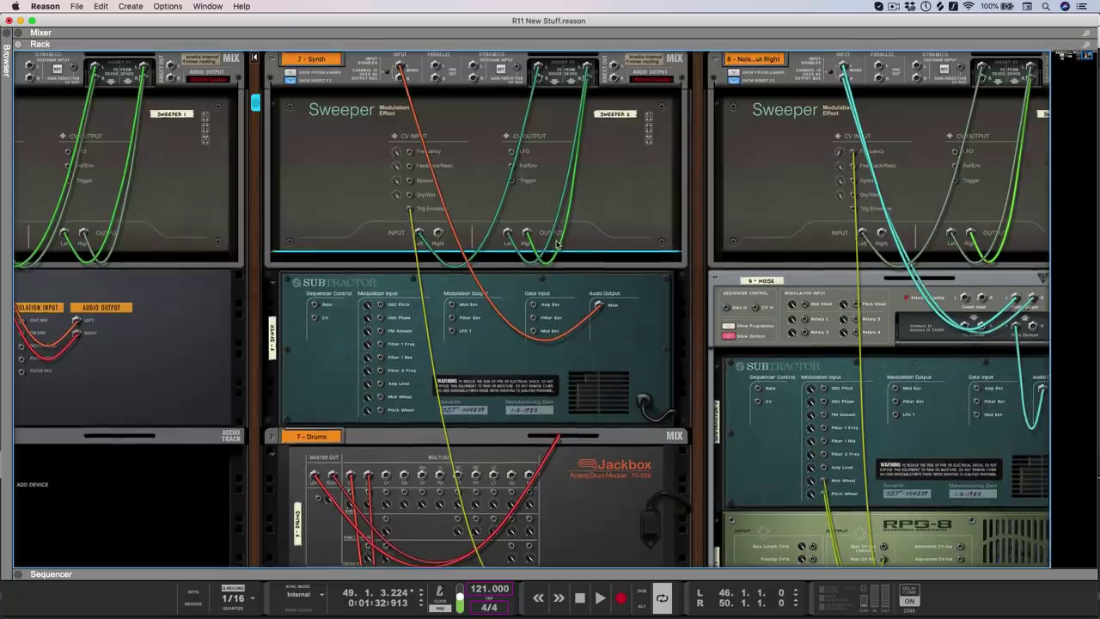
{"action": "key", "text": "Tab"}
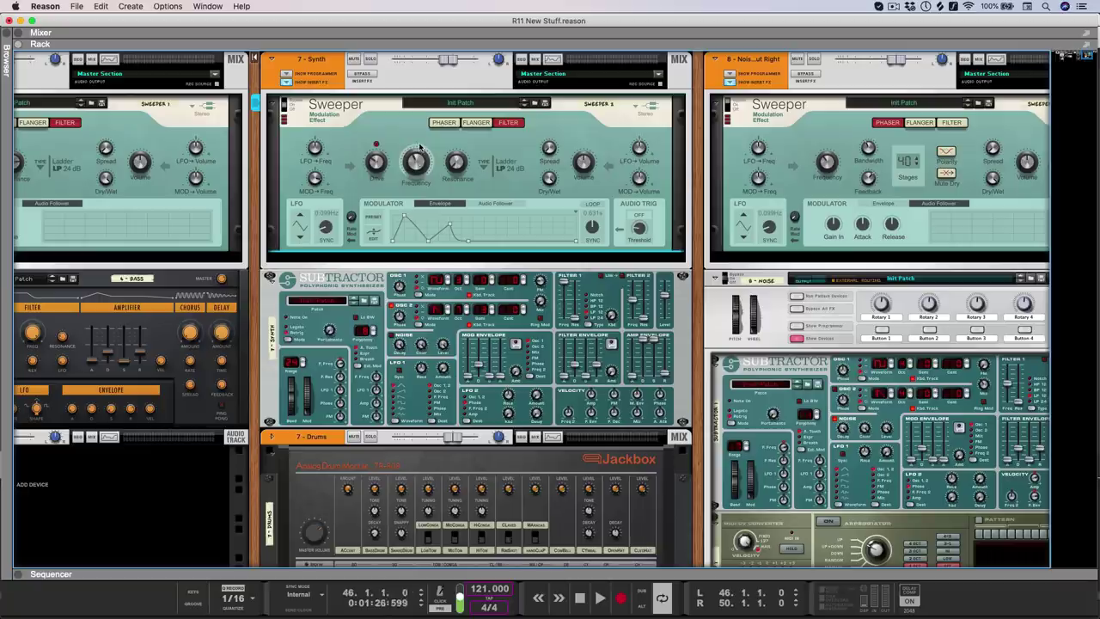
During playback, raise the Synth Sweeper frequency to about 572 Hz and switch it to Phaser mode.
{"action": "key", "text": "space"}
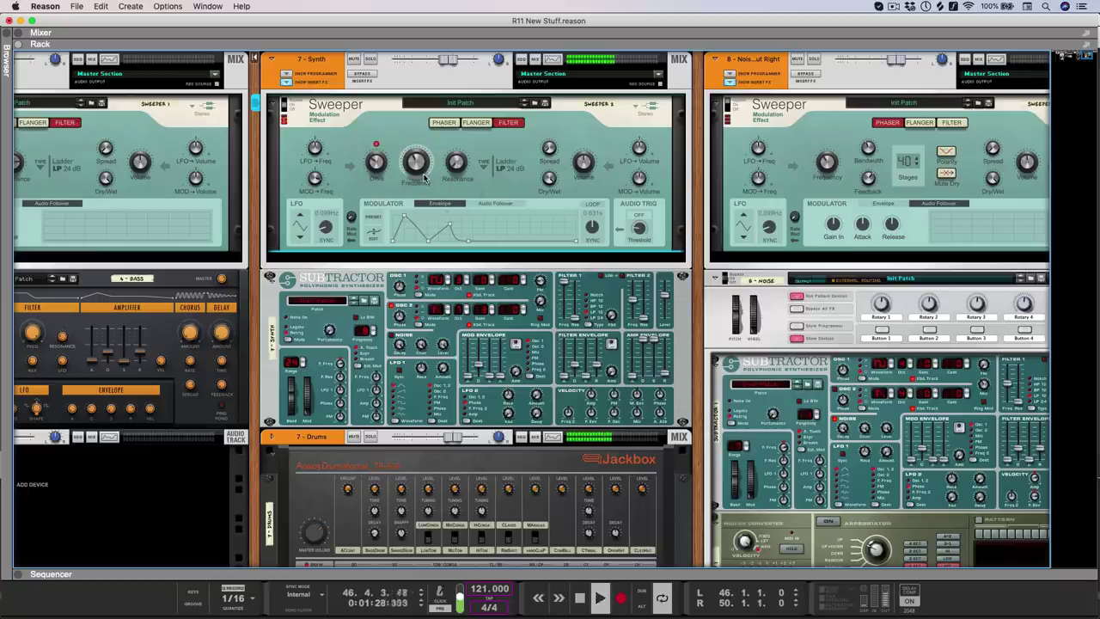
{"action": "mouse_move", "coordinate": [424, 177]}
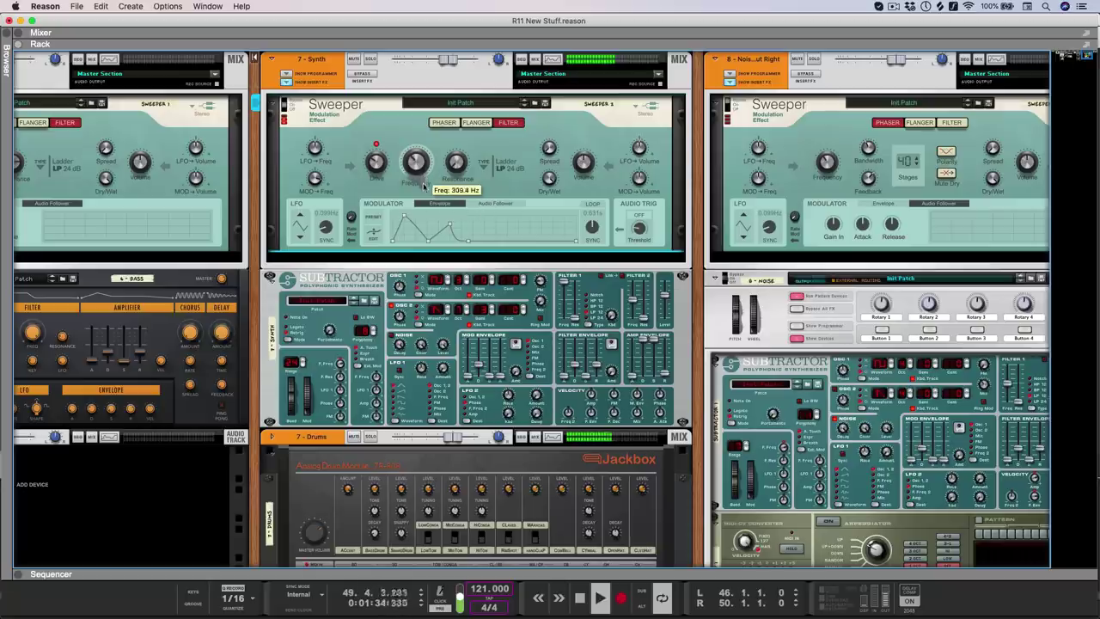
{"action": "left_click_drag", "start_coordinate": [423, 187], "coordinate": [402, 176]}
{"action": "left_click", "coordinate": [445, 122]}
Select Sweeper 3 and turn its filter frequency down to about 374 Hz.
{"action": "mouse_move", "coordinate": [392, 174]}
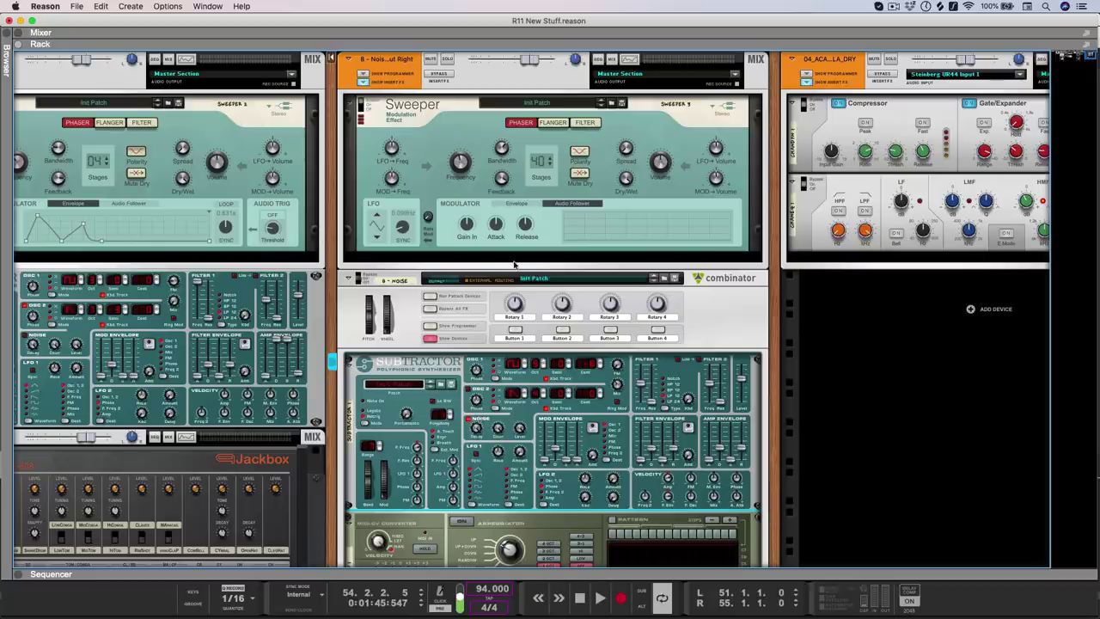
{"action": "left_click", "coordinate": [539, 163]}
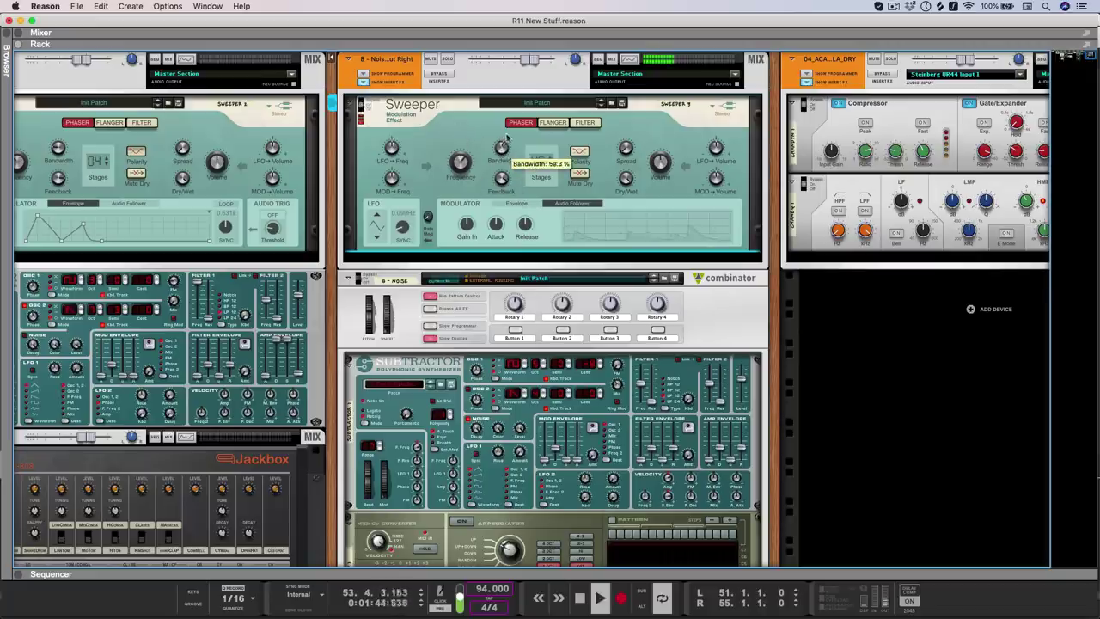
{"action": "scroll", "coordinate": [501, 146], "scroll_direction": "up", "scroll_amount": 5}
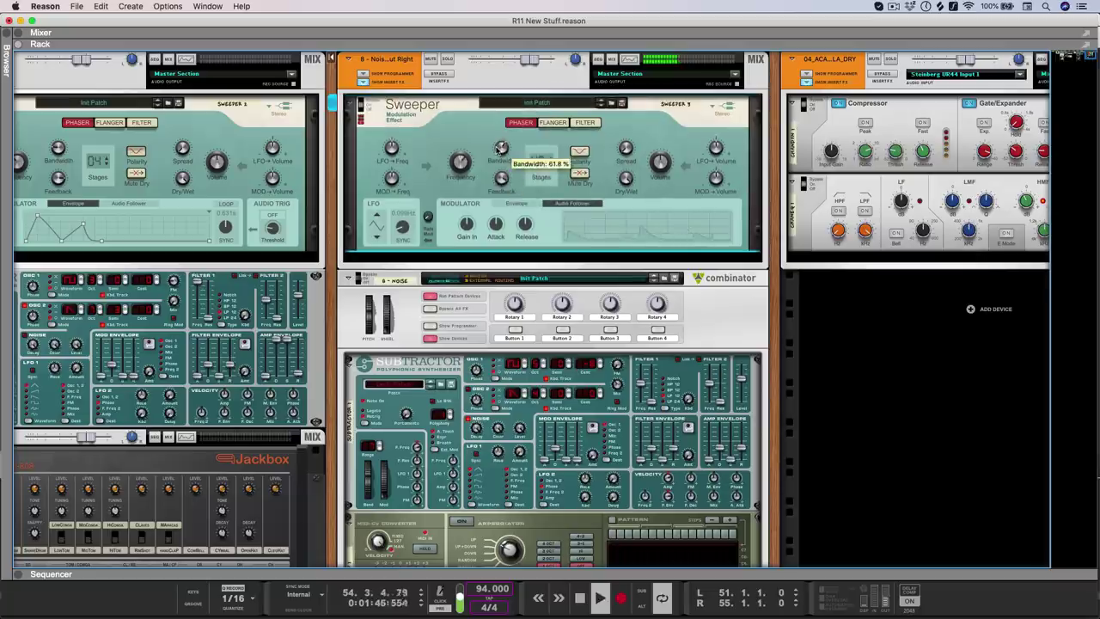
{"action": "scroll", "coordinate": [462, 155], "scroll_direction": "up", "scroll_amount": 10}
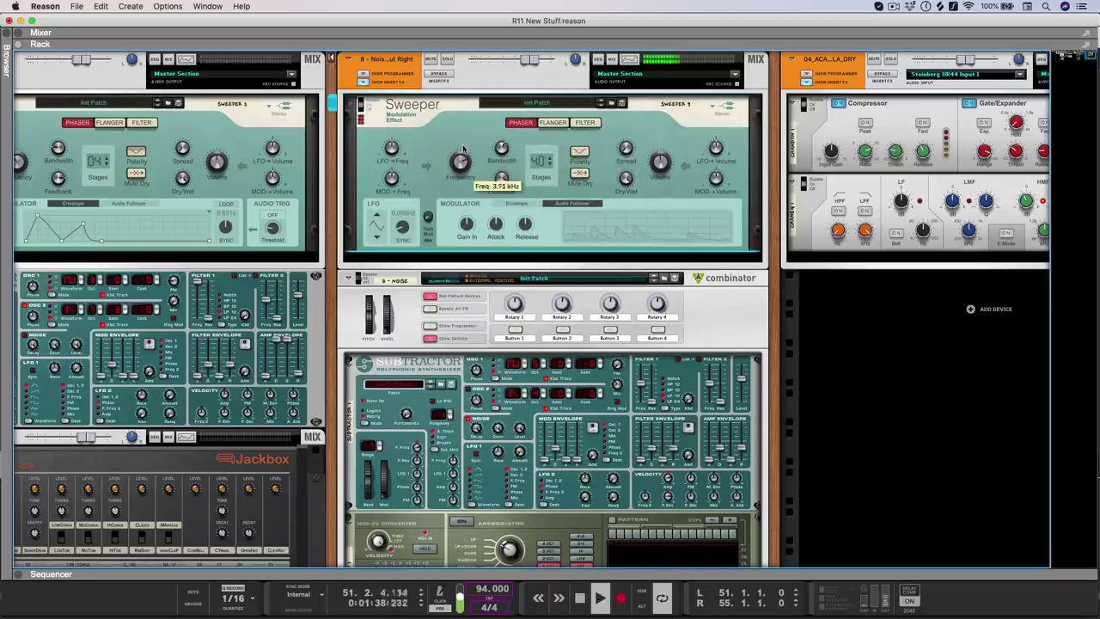
{"action": "left_click_drag", "start_coordinate": [462, 150], "coordinate": [465, 202]}
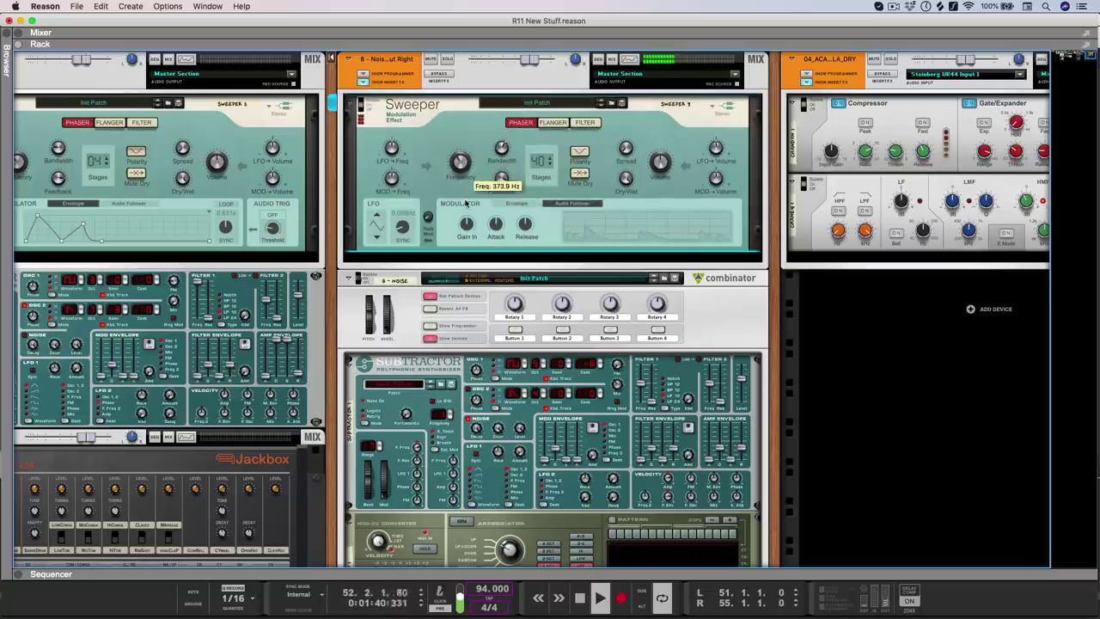
On the rack's rear, raise Sweeper 3's frequency CV amount to about 67.6% during playback.
{"action": "key", "text": "Tab"}
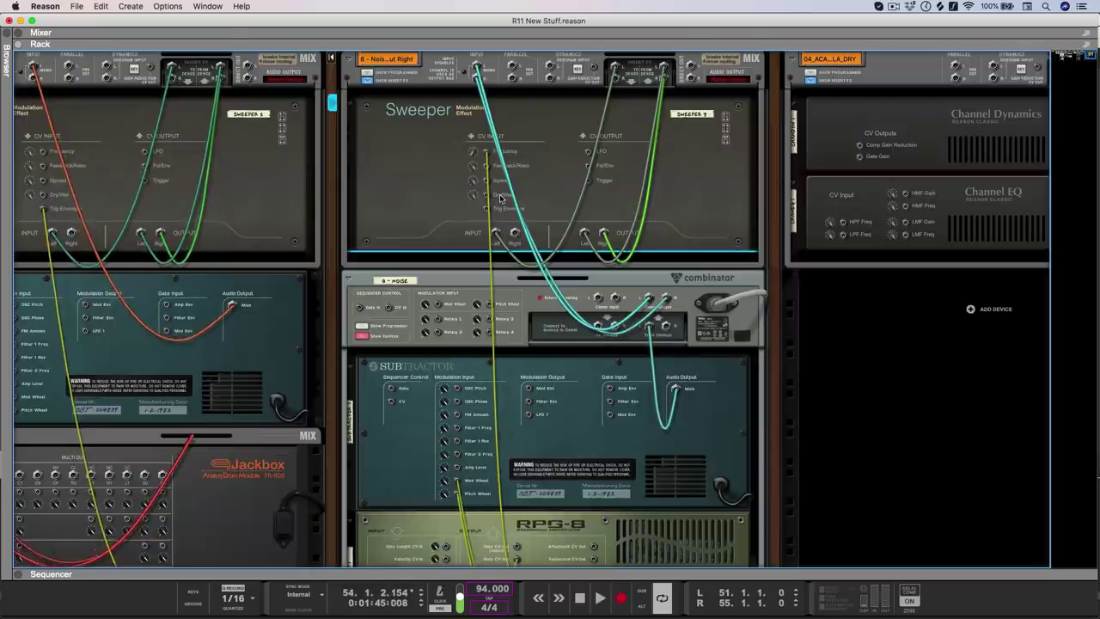
{"action": "scroll", "coordinate": [500, 199], "scroll_direction": "down", "scroll_amount": 5}
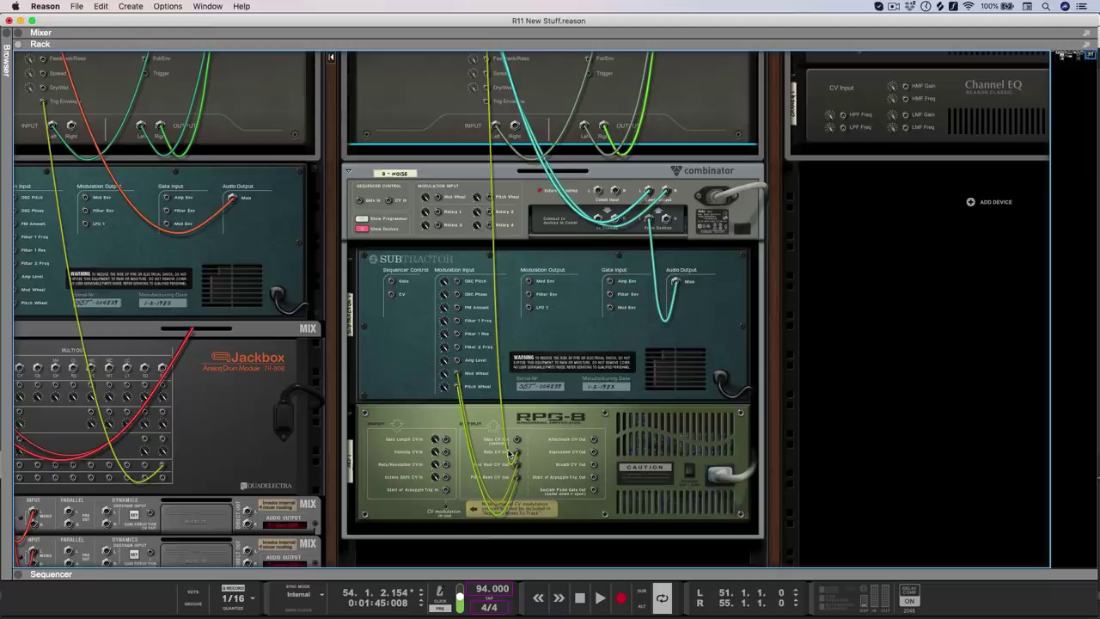
{"action": "scroll", "coordinate": [512, 453], "scroll_direction": "up", "scroll_amount": 5}
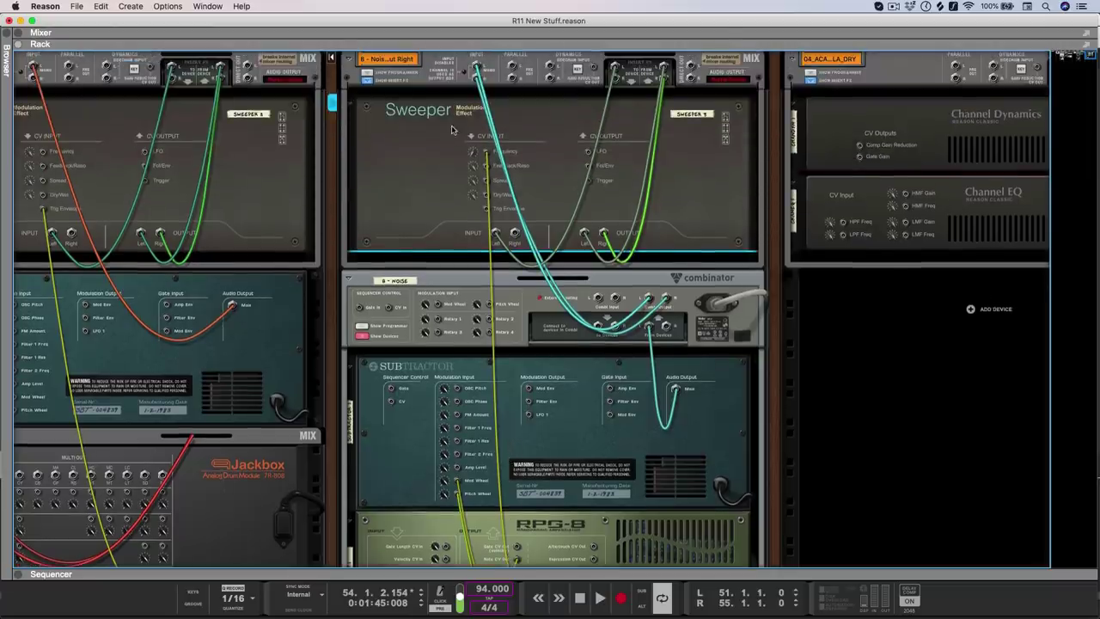
{"action": "left_click_drag", "start_coordinate": [471, 153], "coordinate": [482, 108]}
{"action": "key", "text": "space"}
{"action": "left_click_drag", "start_coordinate": [472, 158], "coordinate": [490, 107]}
Flip the rack between front and rear, ending on the front panels.
{"action": "key", "text": "Tab"}
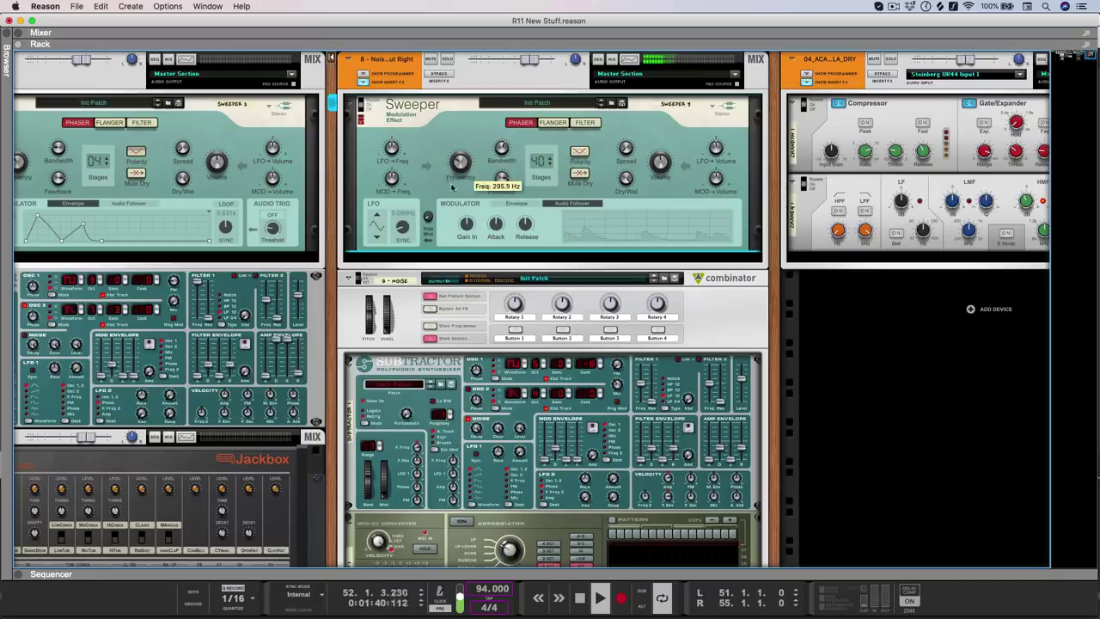
{"action": "key", "text": "Tab"}
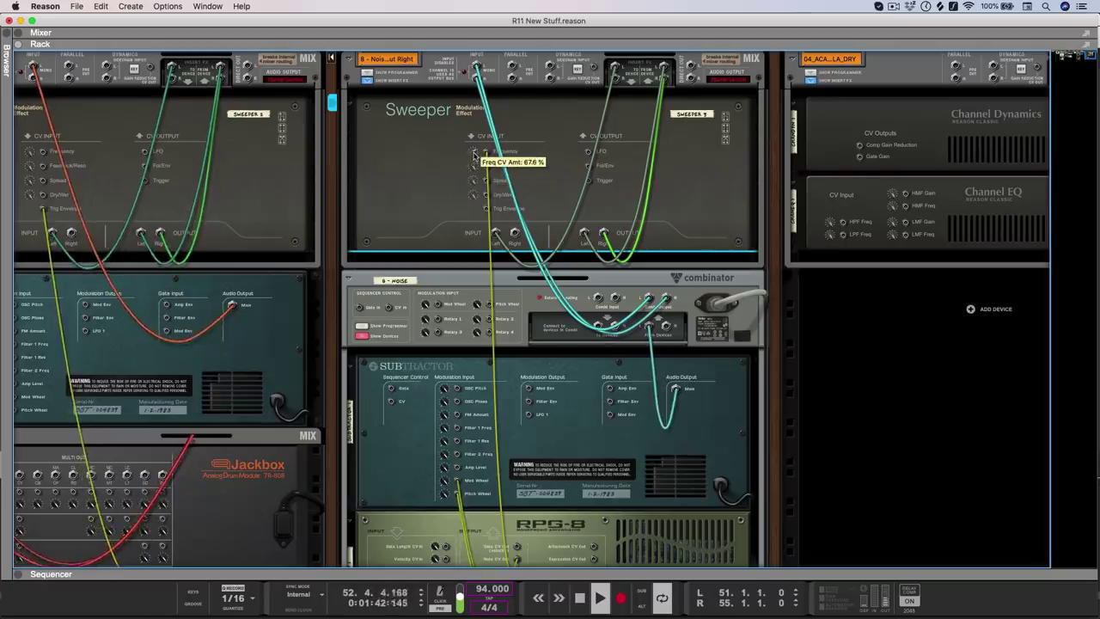
{"action": "key", "text": "Tab"}
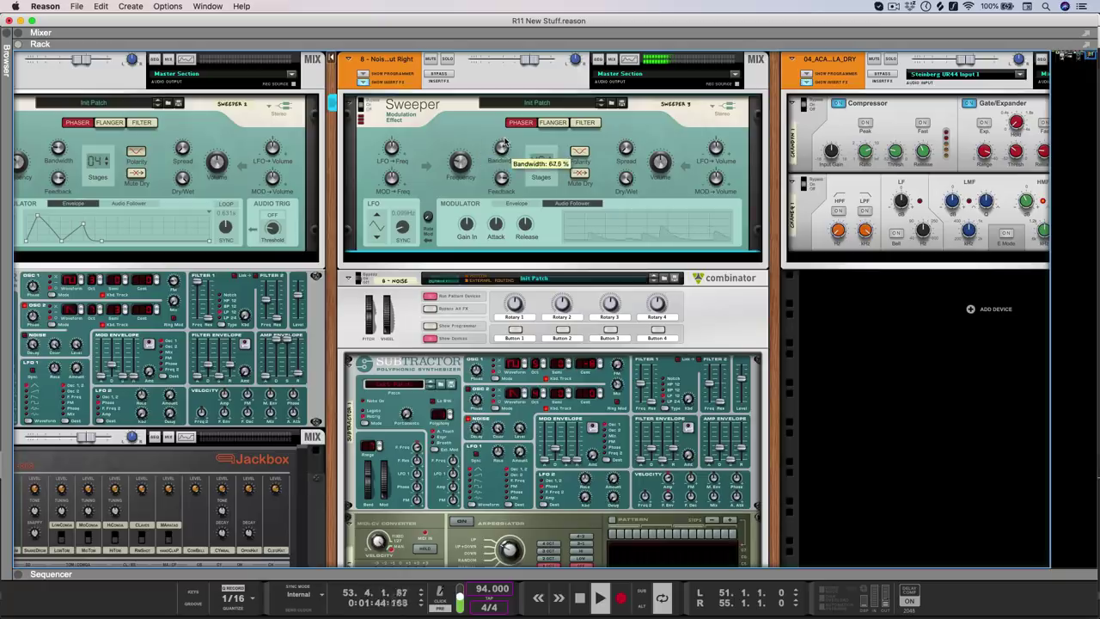
Set the filter-mode Sweeper's cutoff to about 14.03 kHz and drive to about 30%, then stop playback.
{"action": "mouse_move", "coordinate": [506, 176]}
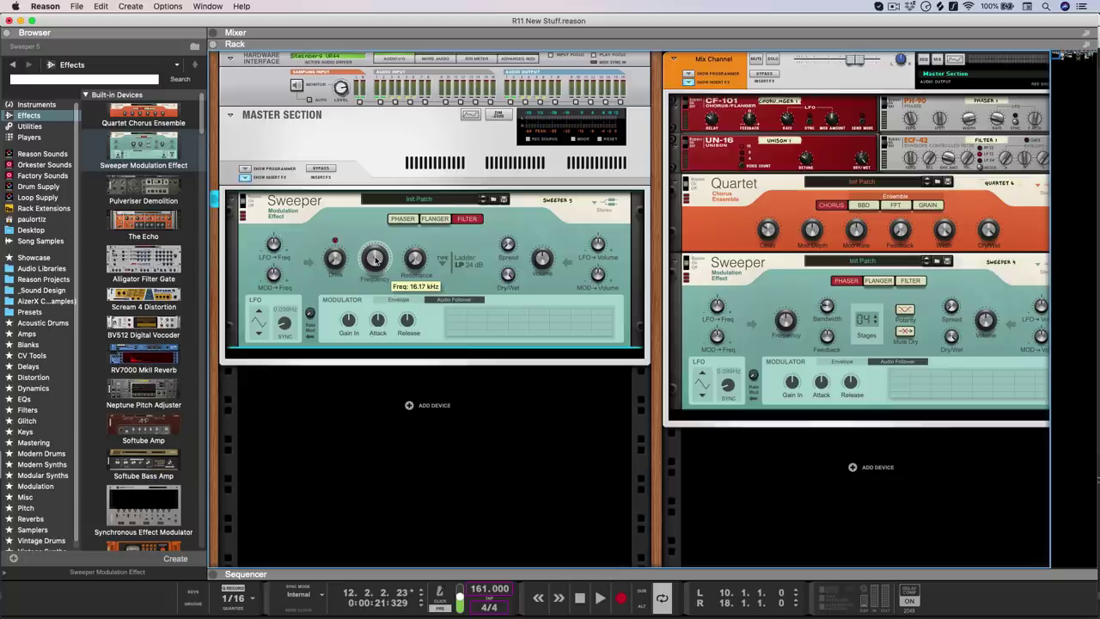
{"action": "mouse_move", "coordinate": [334, 259]}
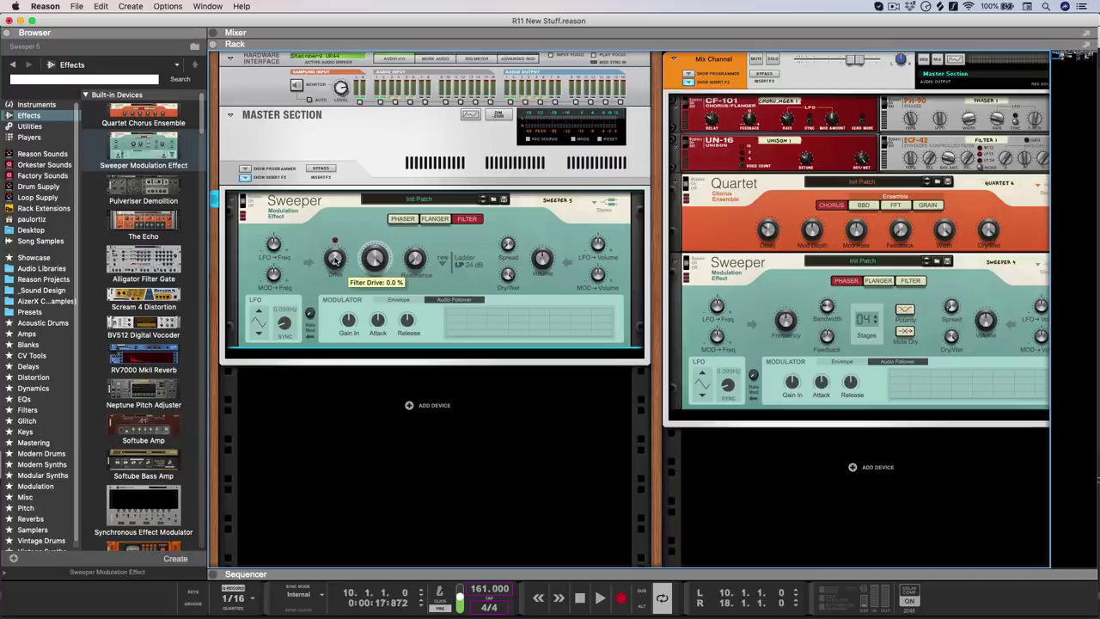
{"action": "left_click_drag", "start_coordinate": [375, 257], "coordinate": [401, 241]}
{"action": "left_click_drag", "start_coordinate": [335, 258], "coordinate": [341, 217]}
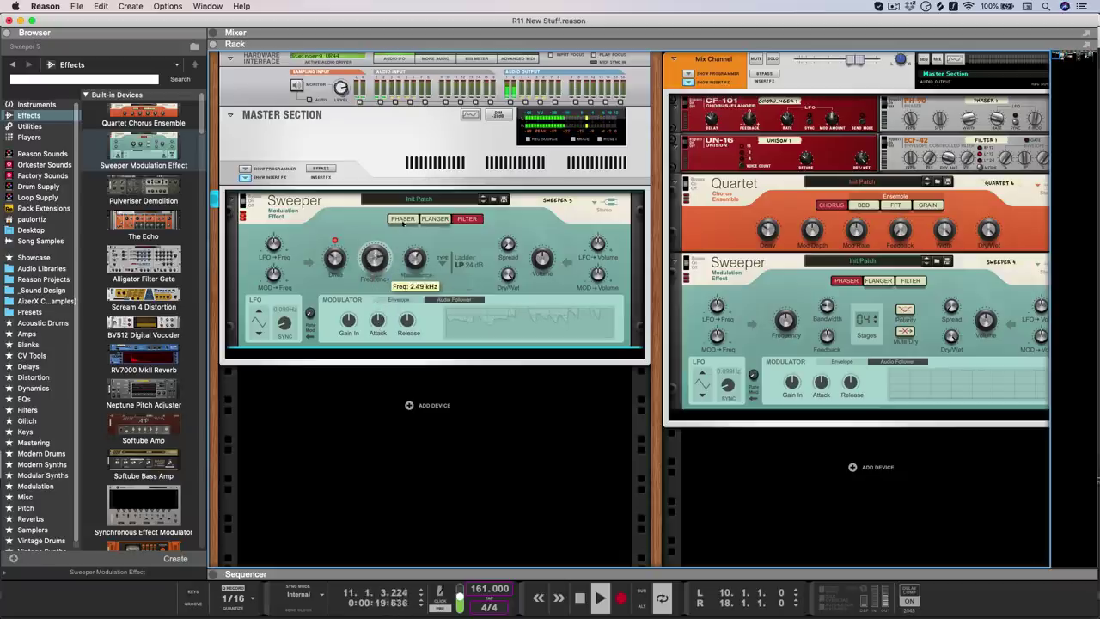
{"action": "key", "text": "space"}
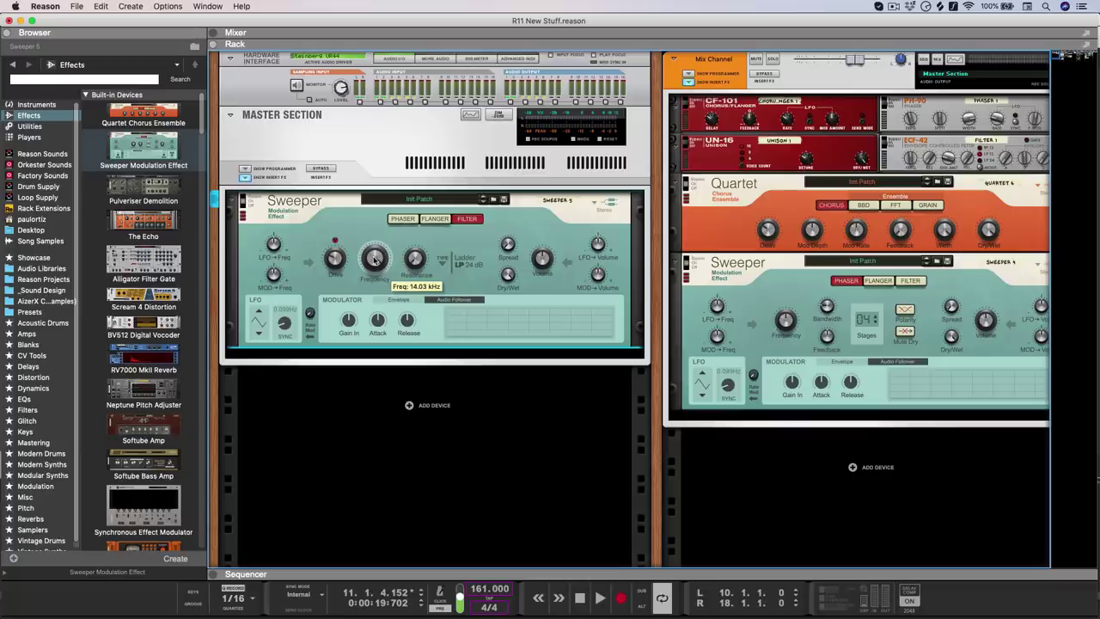
In the sequencer, draw a Freq automation clip over bars 10–18 with a rising curved ramp.
{"action": "key", "text": "F7"}
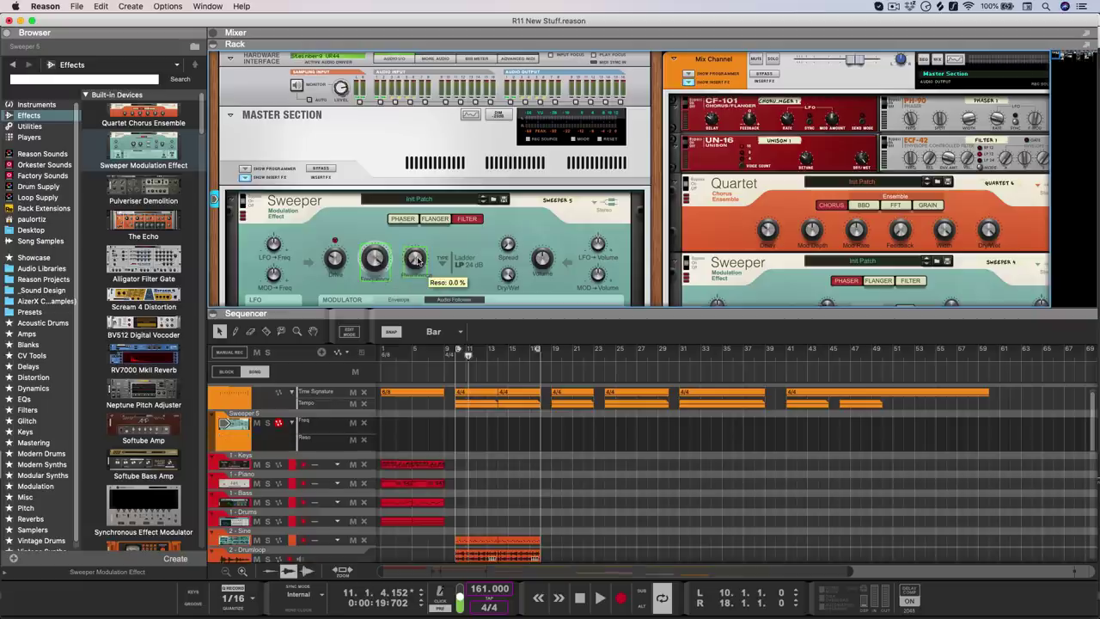
{"action": "left_click_drag", "start_coordinate": [471, 428], "coordinate": [536, 426]}
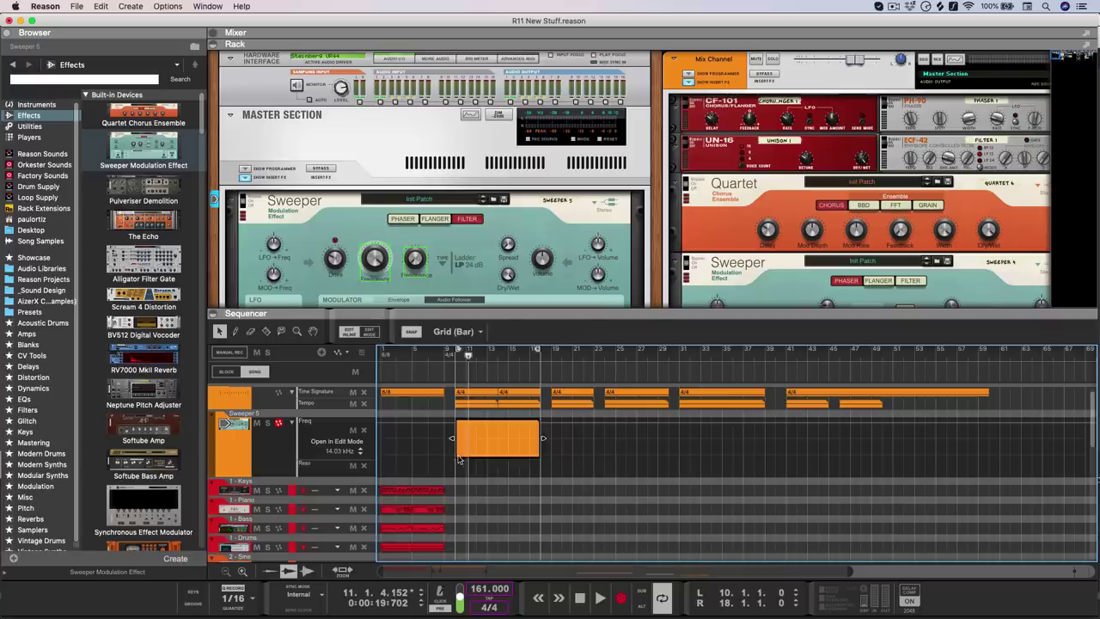
{"action": "mouse_move", "coordinate": [461, 458]}
{"action": "left_mouse_down"}
{"action": "mouse_move", "coordinate": [488, 424]}
{"action": "mouse_move", "coordinate": [540, 439]}
{"action": "left_mouse_up"}
{"action": "left_click", "coordinate": [470, 443]}
{"action": "key", "text": "super+e"}
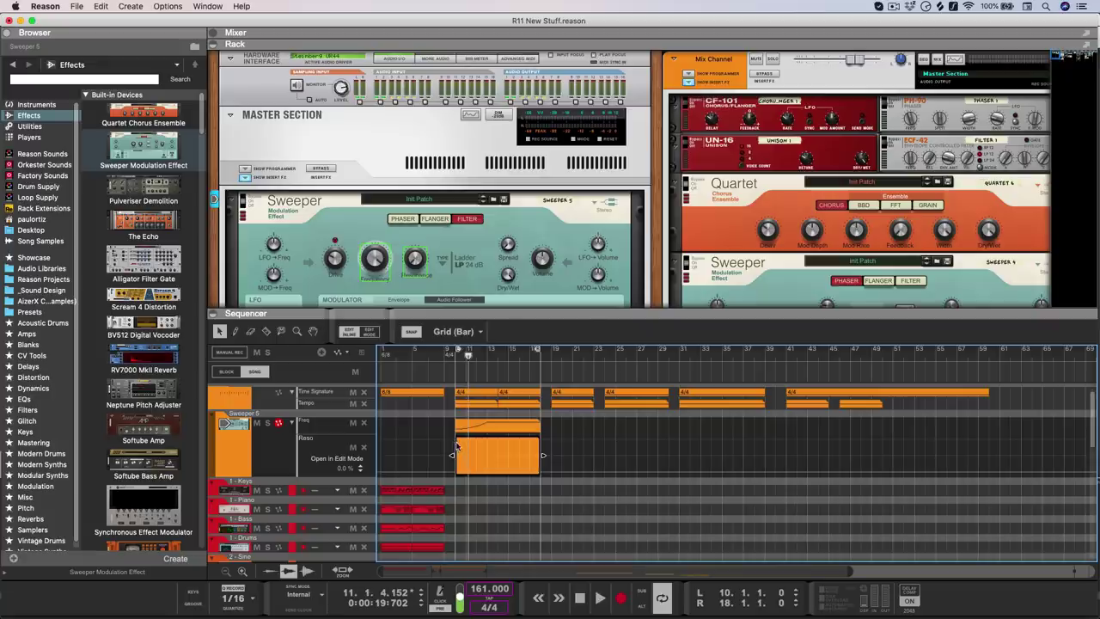
Pull the Reso automation down to 0% at bar 13 and audition from bar 10.
{"action": "left_click_drag", "start_coordinate": [479, 465], "coordinate": [483, 483]}
{"action": "key", "text": "space"}
{"action": "left_click", "coordinate": [473, 461]}
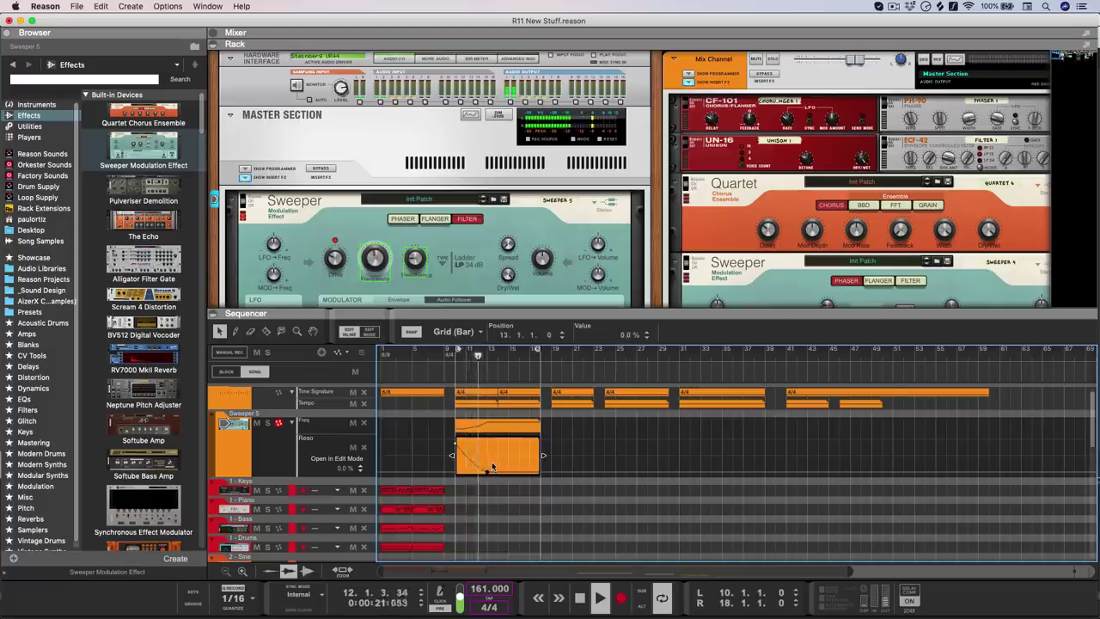
{"action": "left_click", "coordinate": [488, 425]}
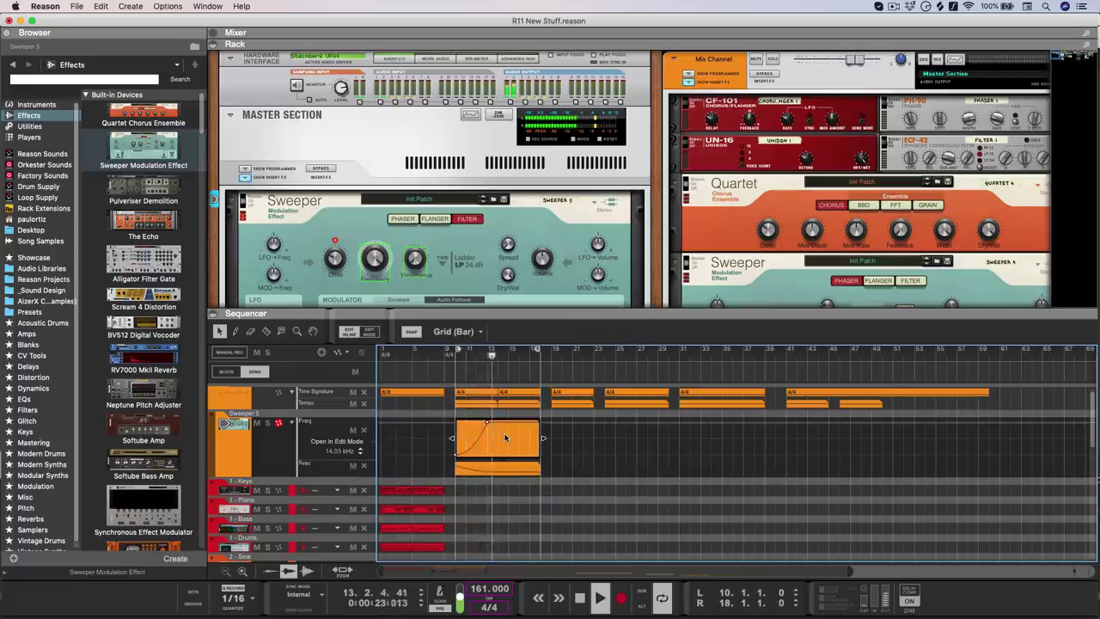
{"action": "key", "text": "space"}
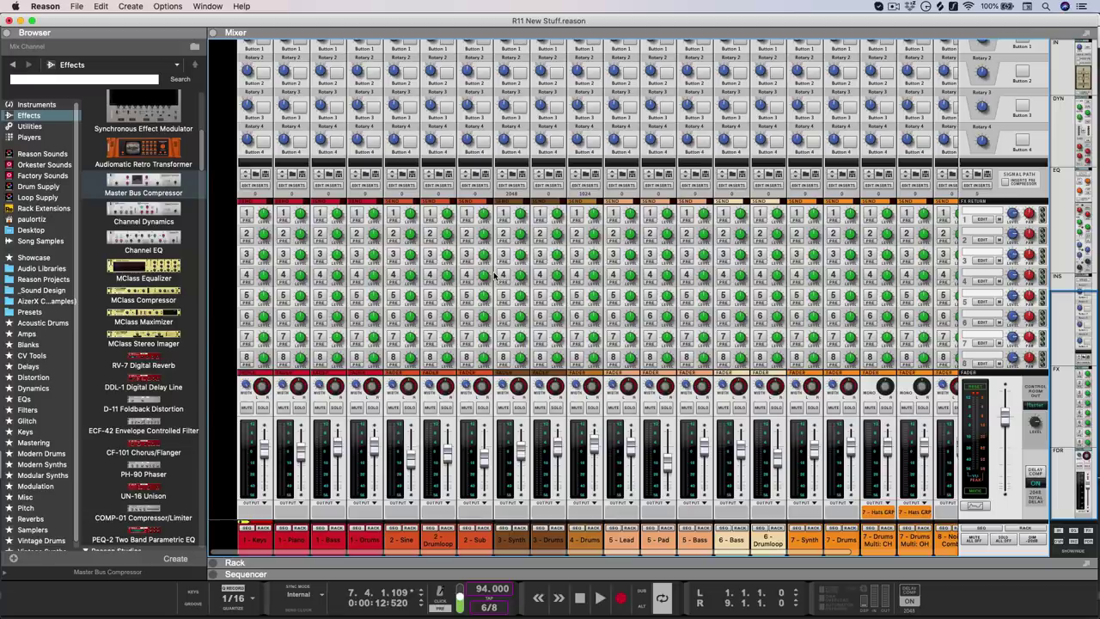
In the rack, set master Channel EQ: LMF -3.6 dB, HF tweaked, LF bell at 1.9 dB, high-pass on.
{"action": "scroll", "coordinate": [495, 275], "scroll_direction": "up", "scroll_amount": 10}
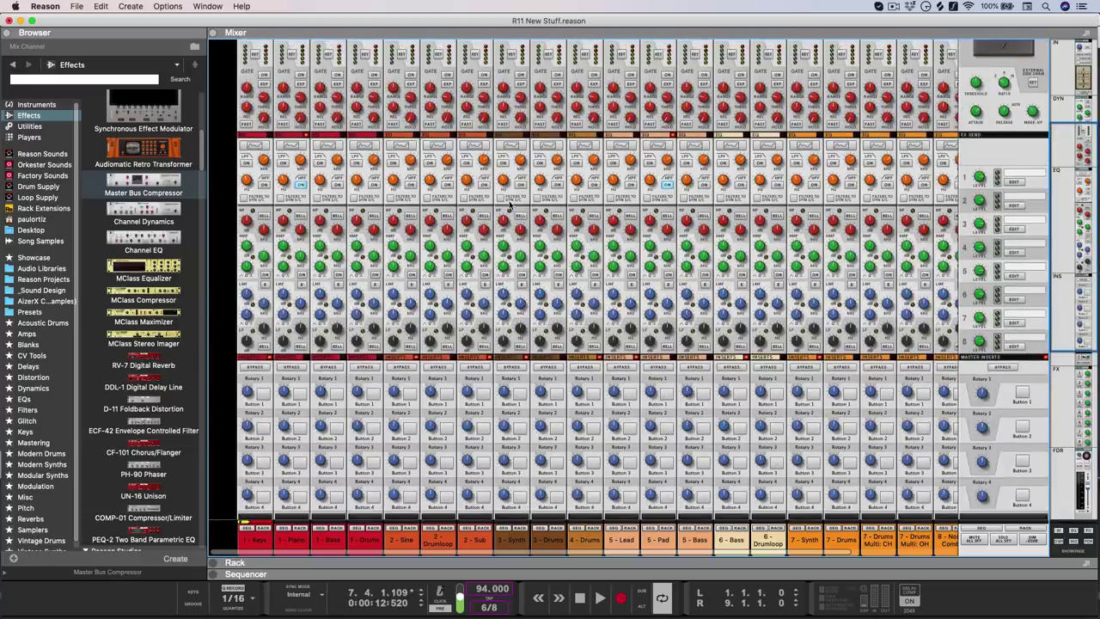
{"action": "key", "text": "F6"}
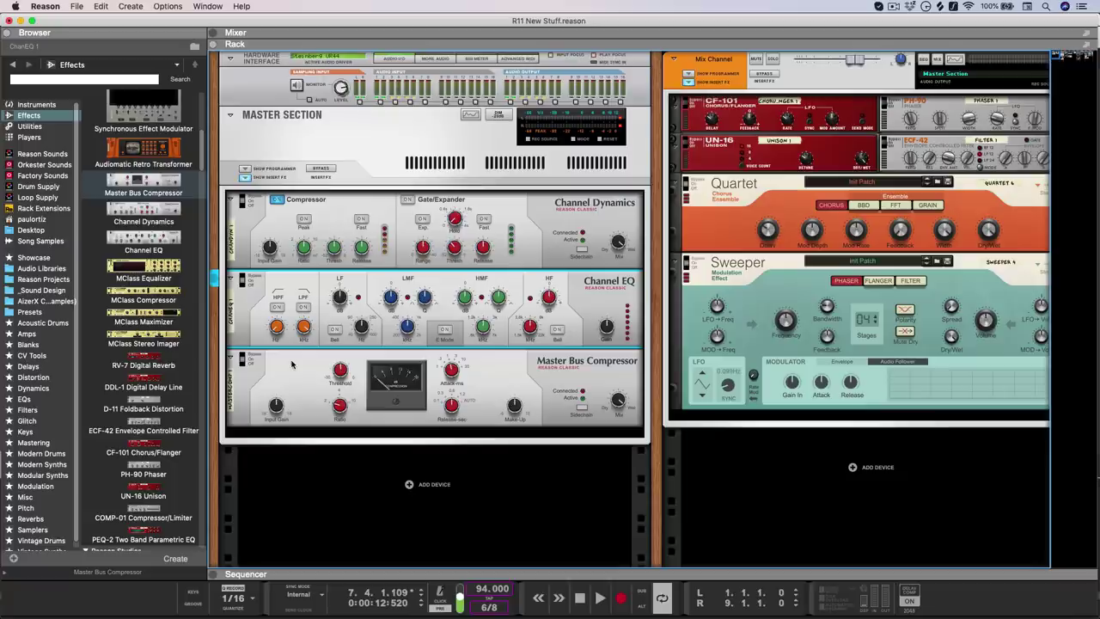
{"action": "key", "text": "space"}
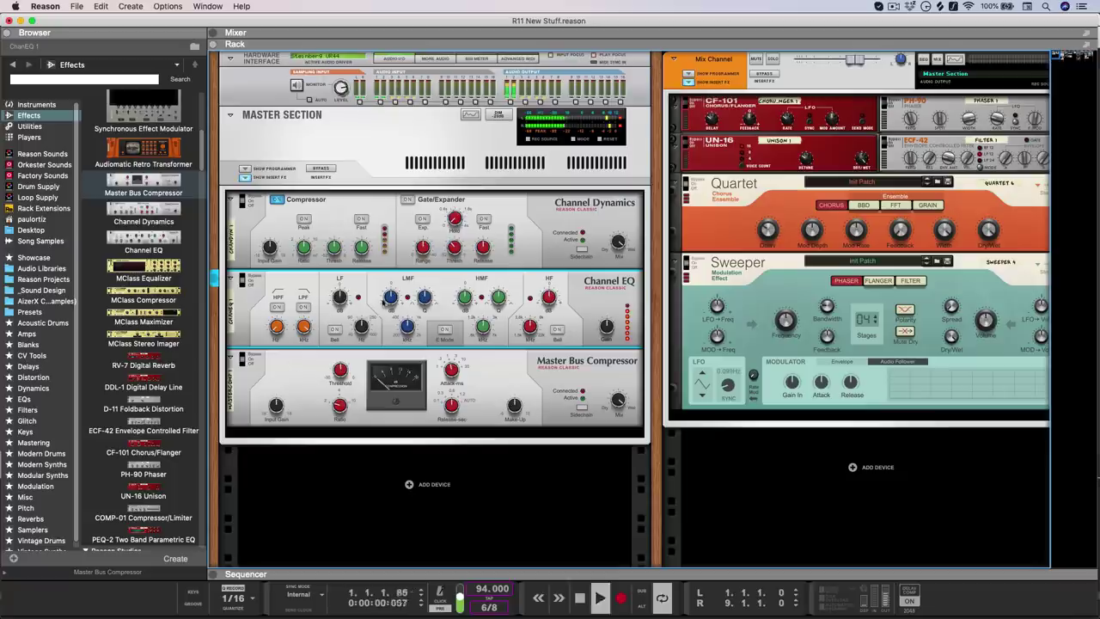
{"action": "left_click_drag", "start_coordinate": [392, 306], "coordinate": [392, 311]}
{"action": "left_click_drag", "start_coordinate": [550, 301], "coordinate": [555, 294]}
{"action": "left_click", "coordinate": [335, 328]}
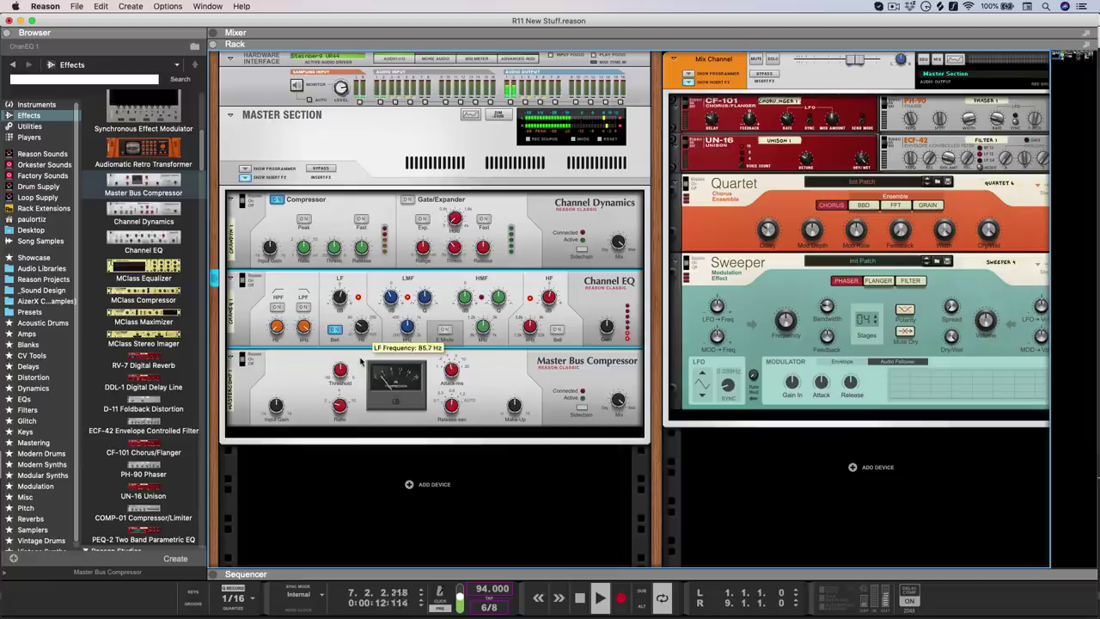
{"action": "left_click_drag", "start_coordinate": [340, 297], "coordinate": [340, 291]}
{"action": "left_click", "coordinate": [277, 307]}
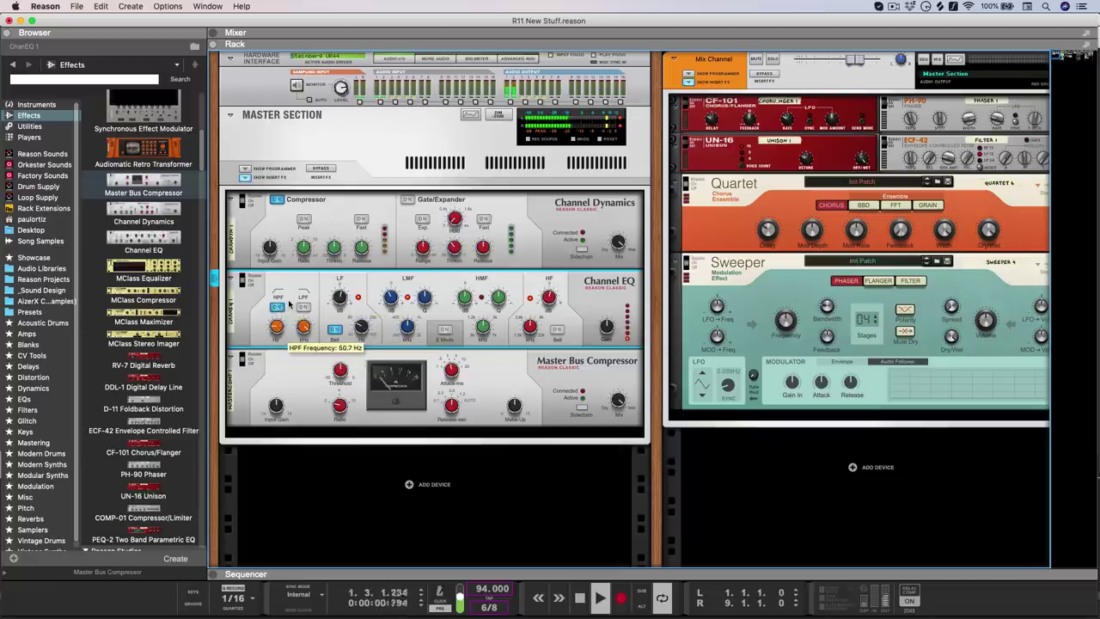
Lower the Channel Dynamics and Master Bus Compressor thresholds, then replay and flip the rack.
{"action": "left_click", "coordinate": [337, 262]}
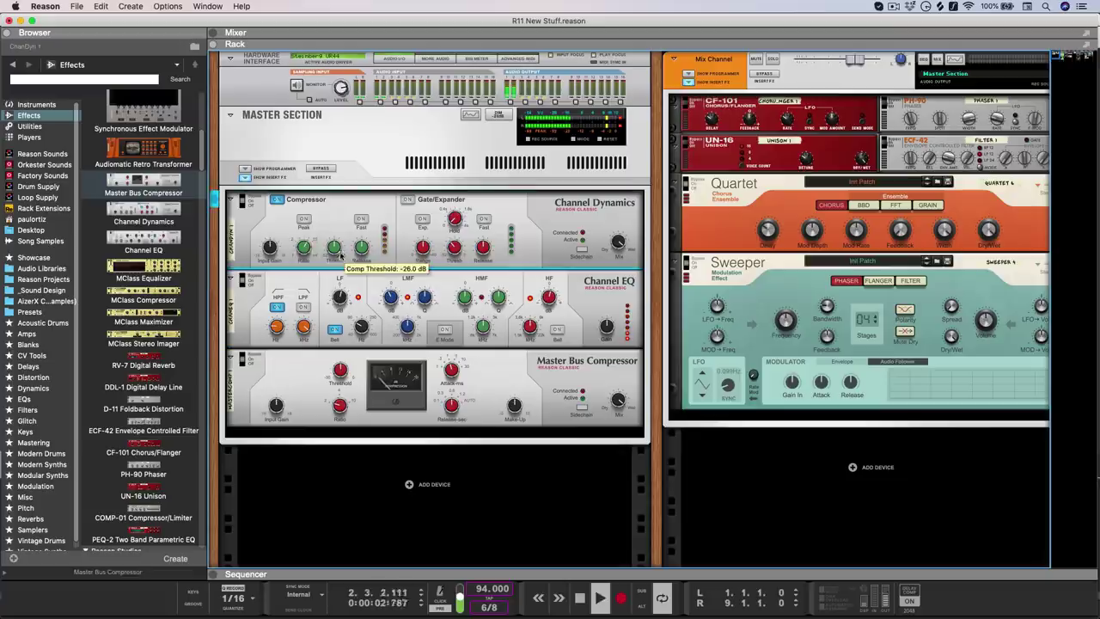
{"action": "left_click_drag", "start_coordinate": [338, 275], "coordinate": [342, 289]}
{"action": "left_click", "coordinate": [281, 411]}
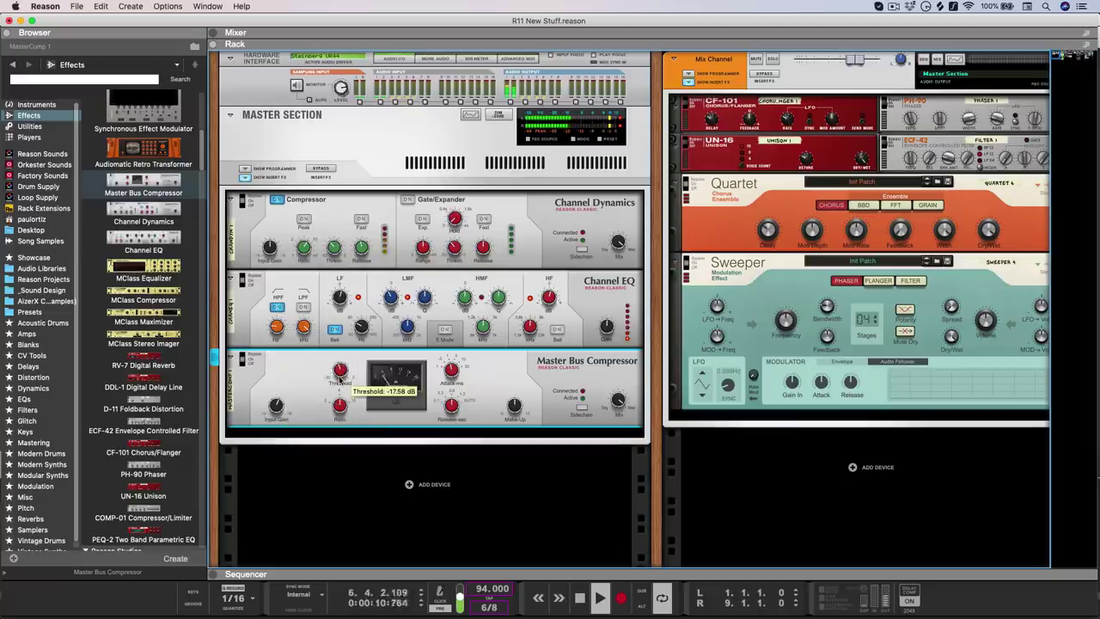
{"action": "left_click_drag", "start_coordinate": [341, 376], "coordinate": [342, 382]}
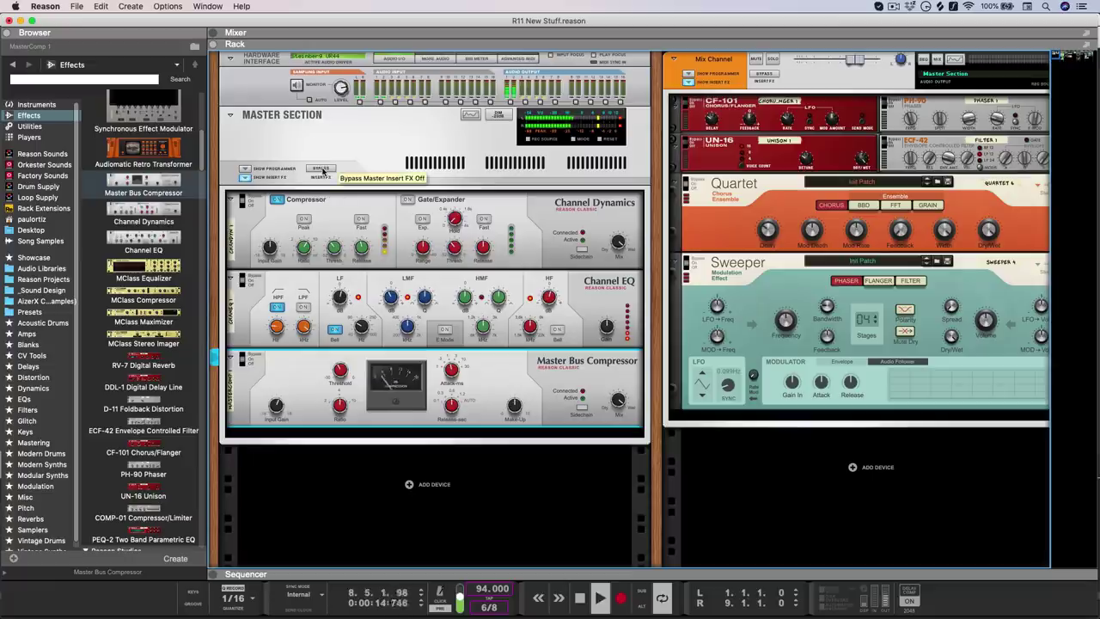
{"action": "key", "text": "space"}
{"action": "key", "text": "space"}
{"action": "key", "text": "Tab"}
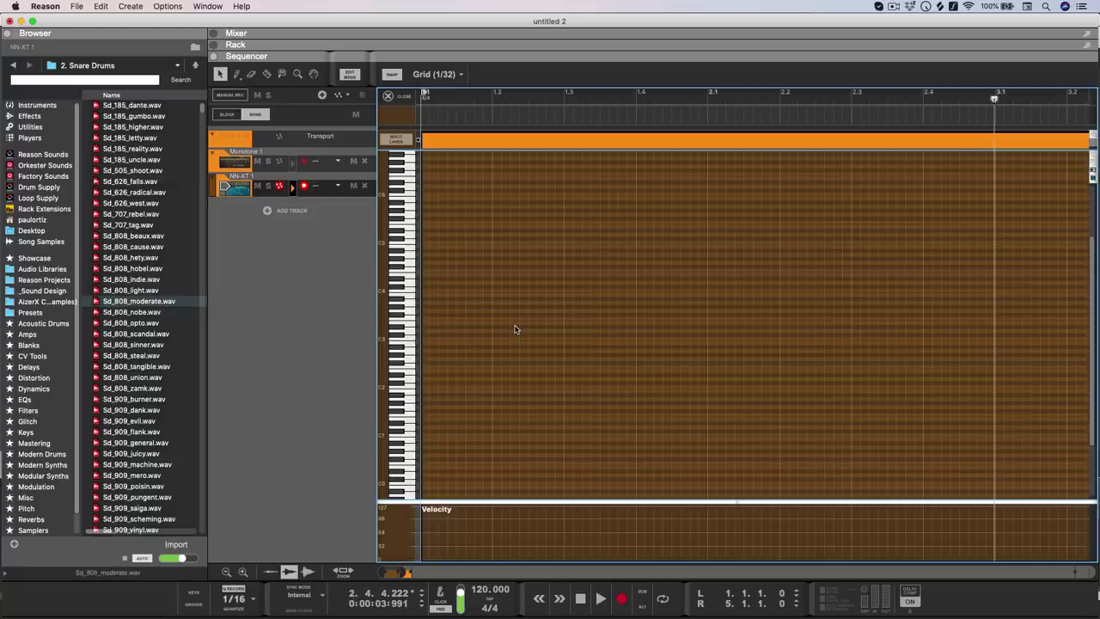
{"action": "left_click", "coordinate": [434, 73]}
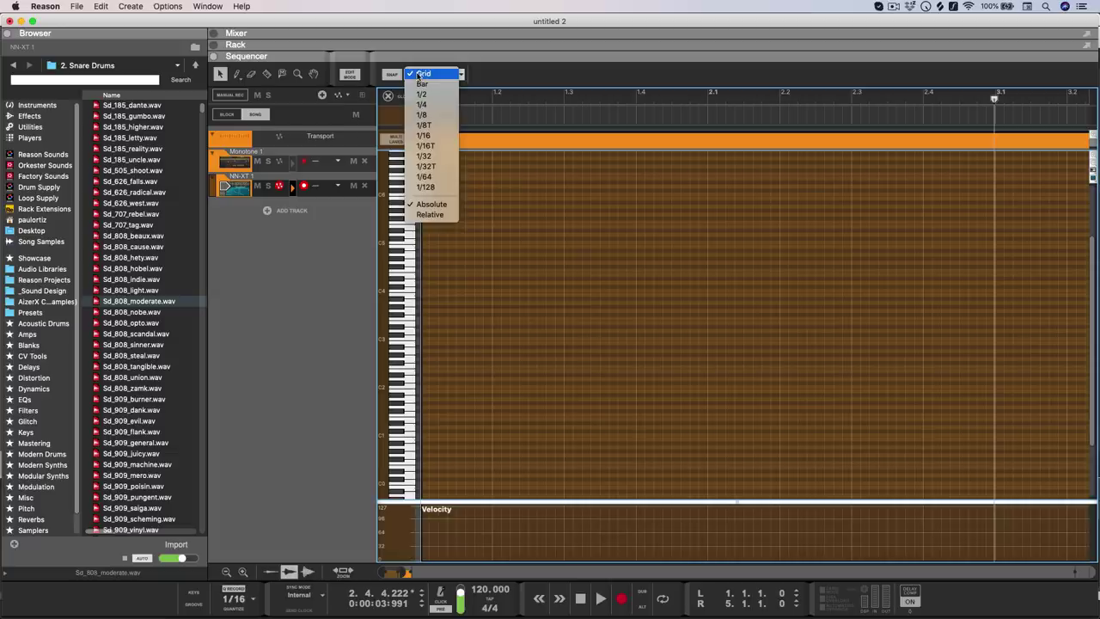
{"action": "left_click", "coordinate": [421, 75]}
{"action": "key", "text": "super+bracketright"}
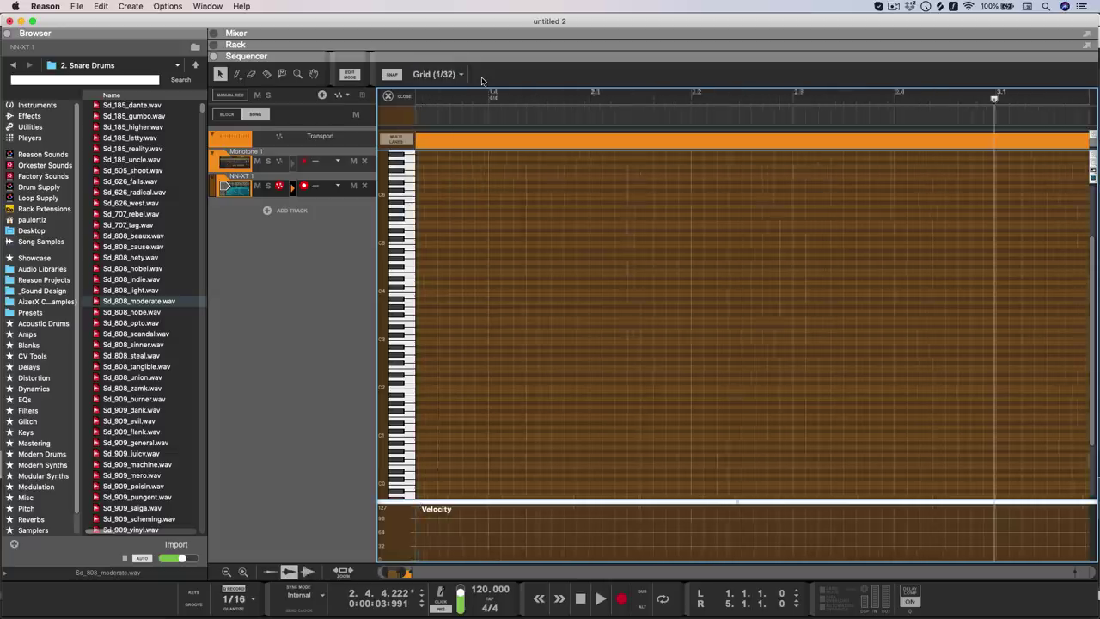
{"action": "key", "text": "super+bracketleft"}
{"action": "key", "text": "super+bracketleft"}
{"action": "key", "text": "super+bracketleft"}
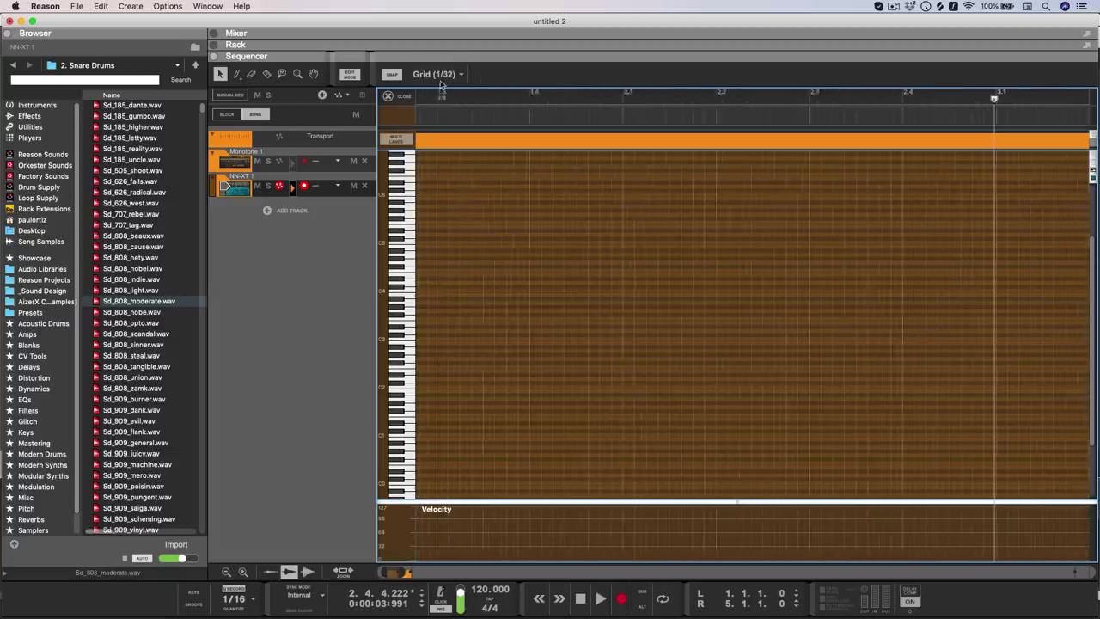
{"action": "key", "text": "super+bracketleft"}
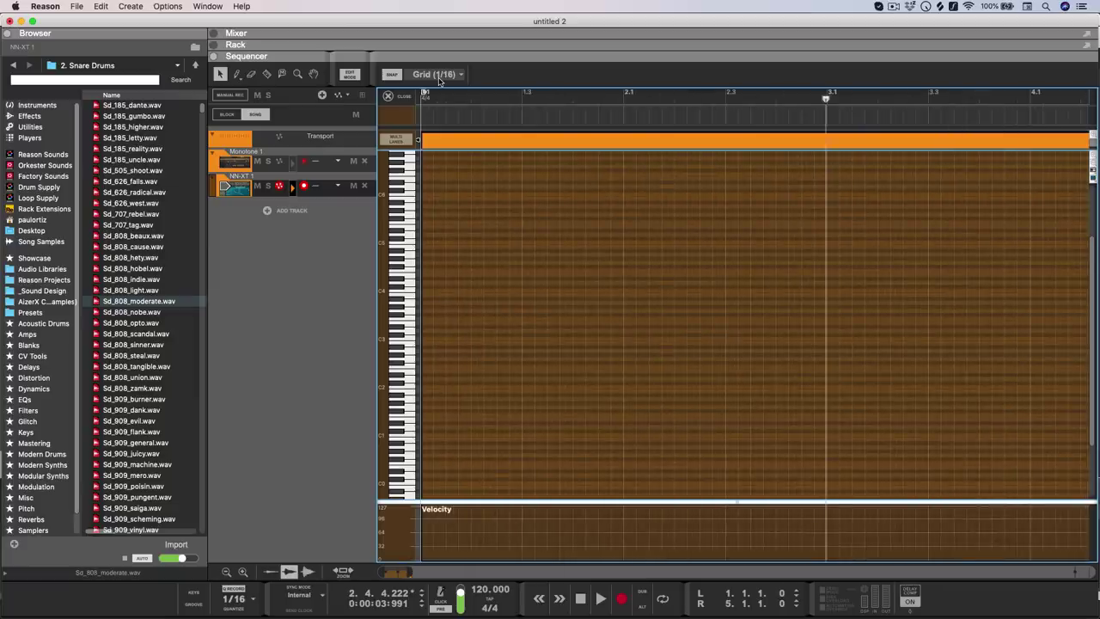
{"action": "key", "text": "super+bracketright"}
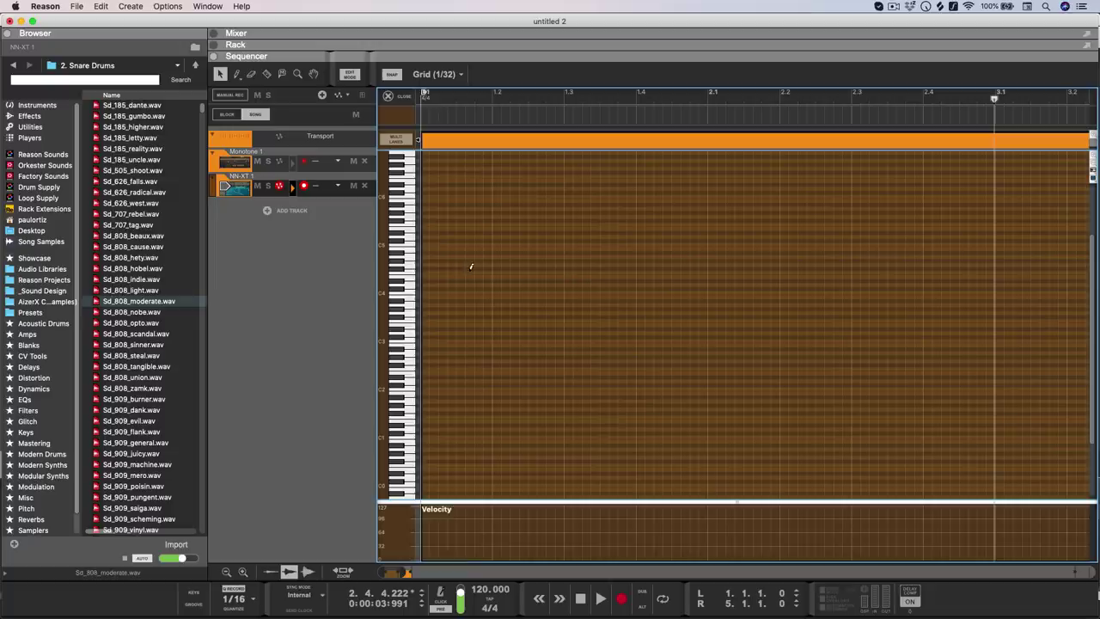
Draw a row of short notes along C4 and play the melody back.
{"action": "left_click", "coordinate": [400, 286]}
{"action": "left_click_drag", "start_coordinate": [422, 281], "coordinate": [866, 321]}
{"action": "scroll", "coordinate": [479, 286], "scroll_direction": "down", "scroll_amount": 3}
{"action": "key", "text": "space"}
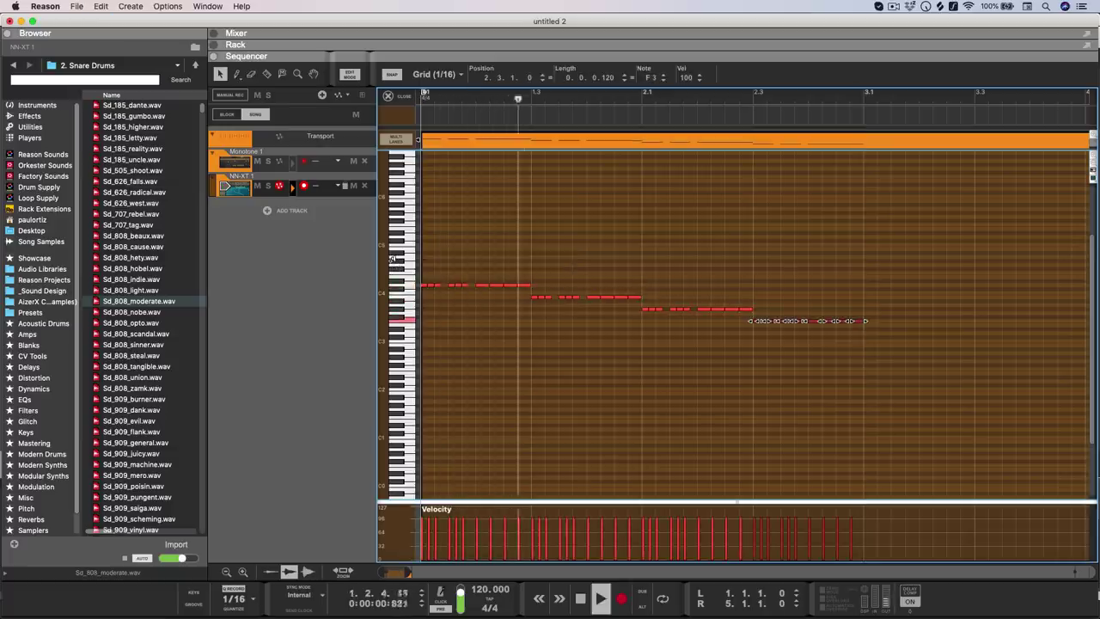
With the Select tool, shift four note runs alternately down and up an octave, then play.
{"action": "left_click", "coordinate": [633, 314]}
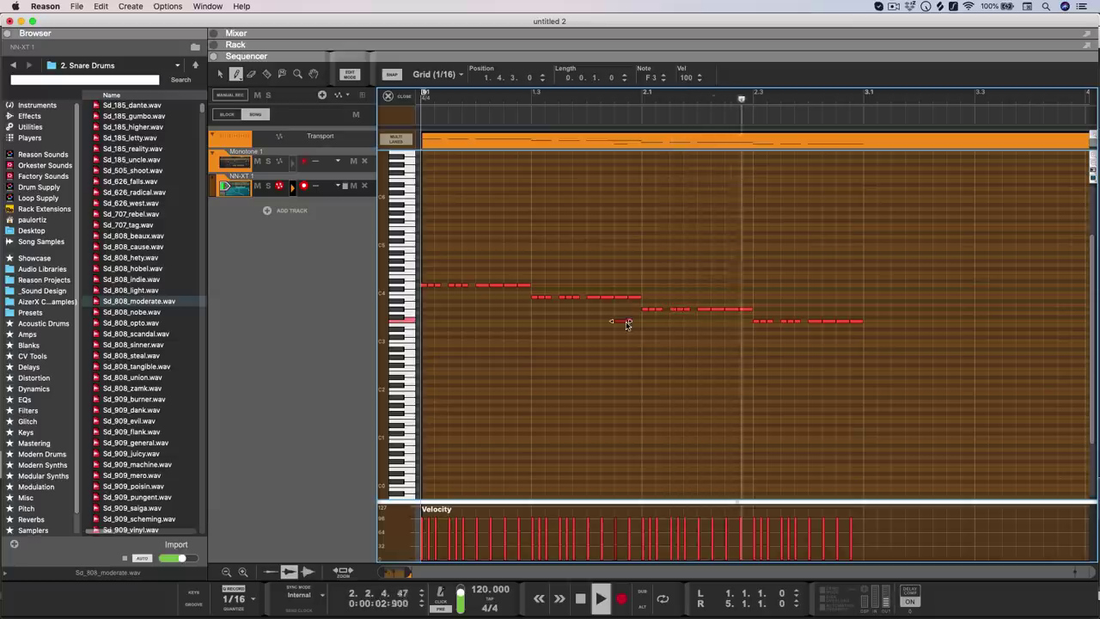
{"action": "key", "text": "space"}
{"action": "key", "text": "q"}
{"action": "left_click_drag", "start_coordinate": [482, 256], "coordinate": [523, 294]}
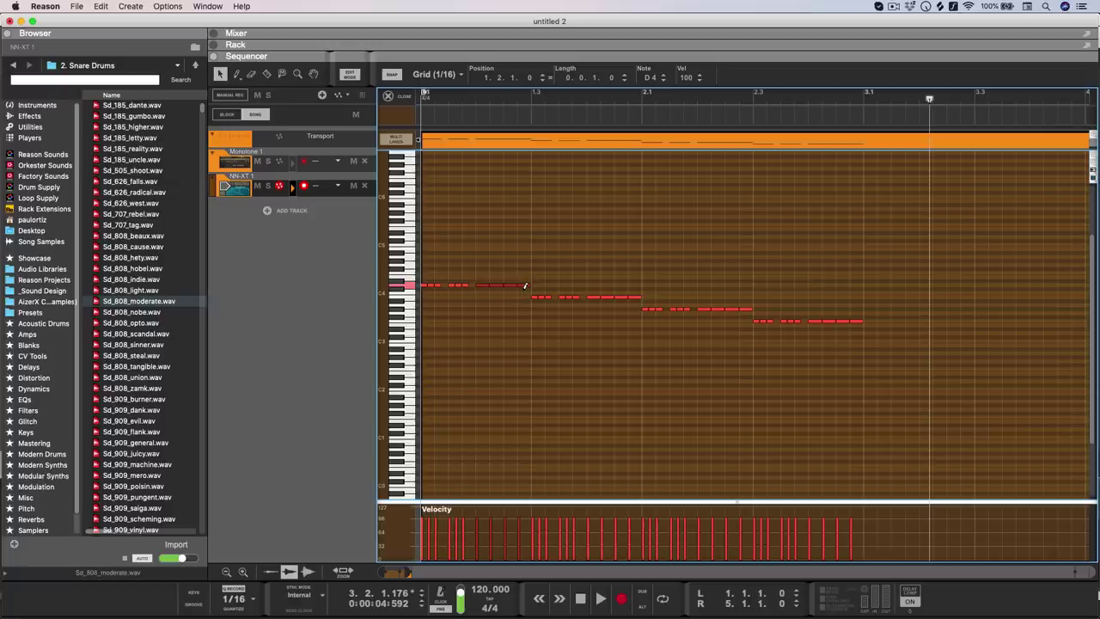
{"action": "key", "text": "shift+Down"}
{"action": "left_click_drag", "start_coordinate": [596, 284], "coordinate": [636, 314]}
{"action": "key", "text": "shift+Up"}
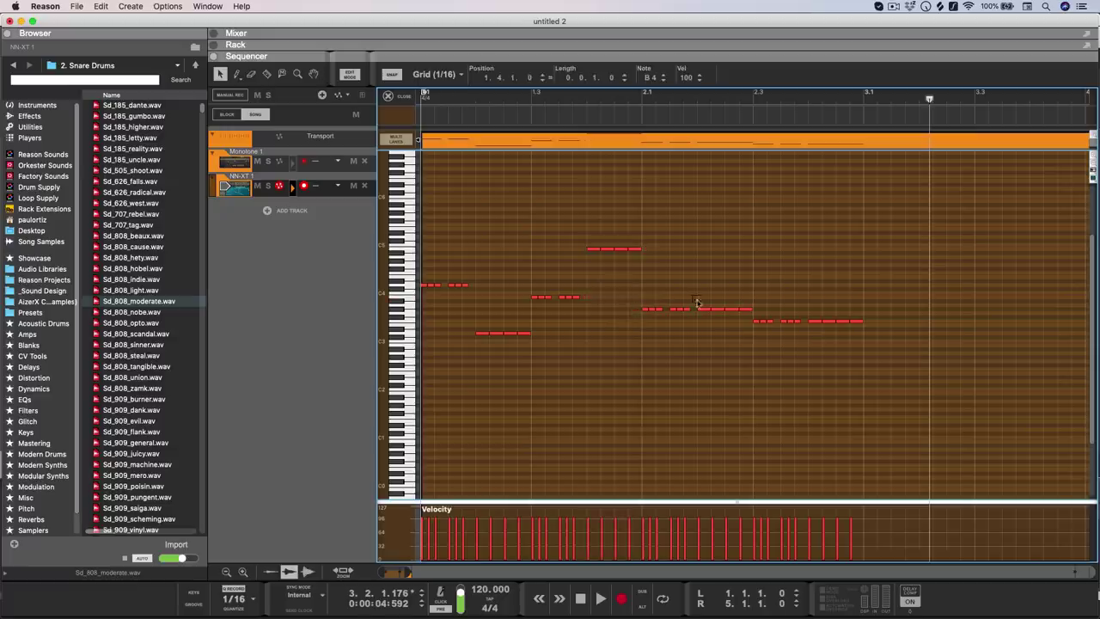
{"action": "left_click_drag", "start_coordinate": [706, 307], "coordinate": [744, 323]}
{"action": "key", "text": "shift+Down"}
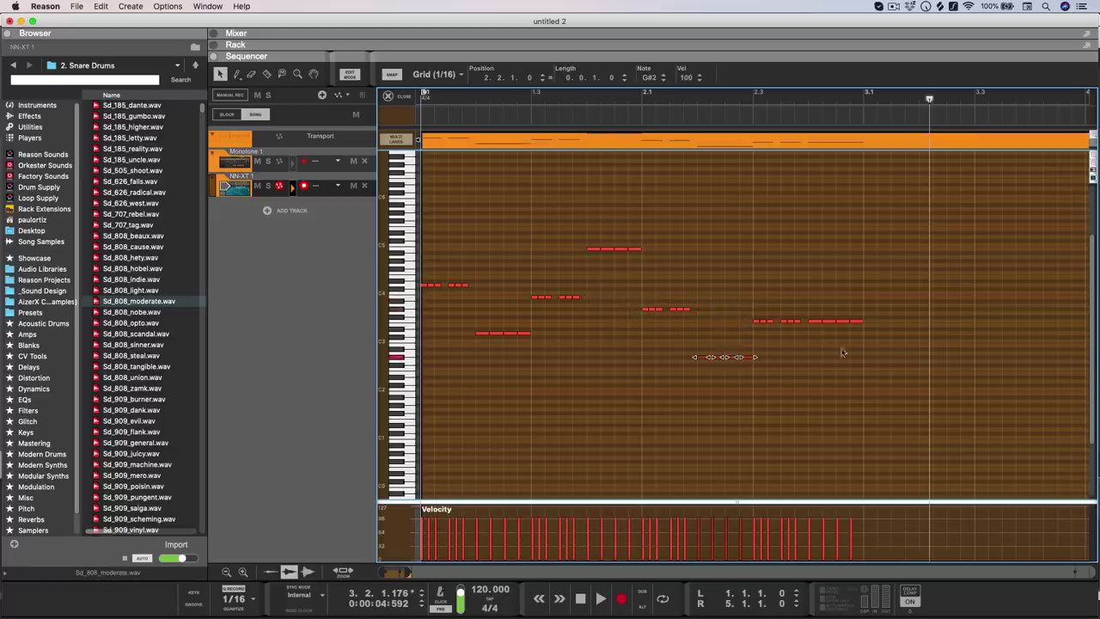
{"action": "left_click_drag", "start_coordinate": [801, 344], "coordinate": [876, 308]}
{"action": "key", "text": "shift+Up"}
{"action": "key", "text": "space"}
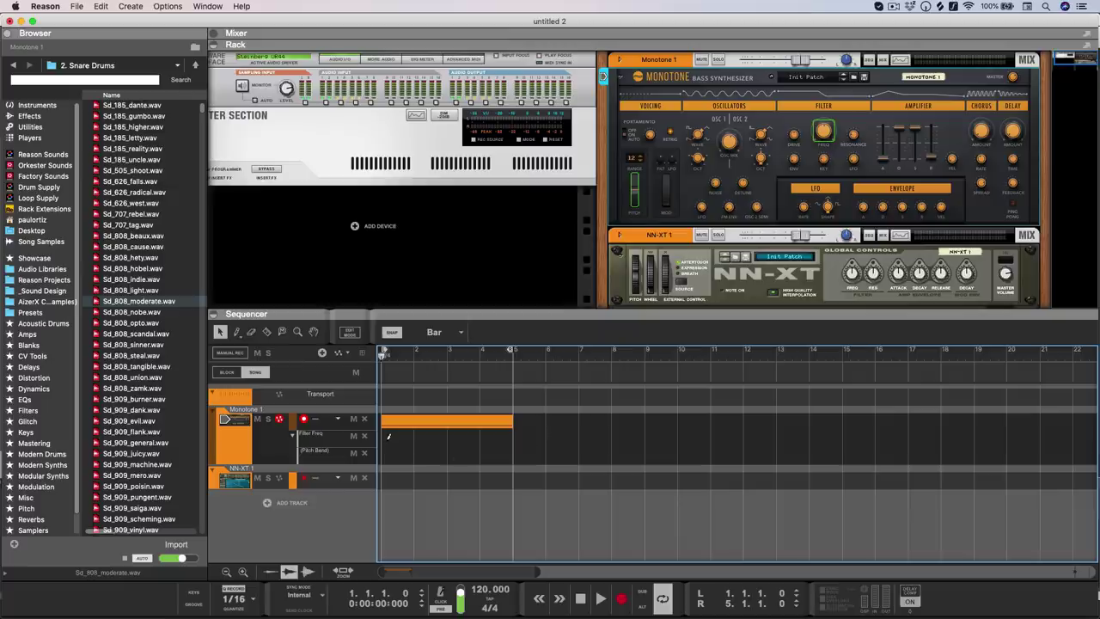
Draw a Pitch Bend automation clip over bars 1–5 with a rising ramp and play it.
{"action": "left_click_drag", "start_coordinate": [390, 448], "coordinate": [510, 456]}
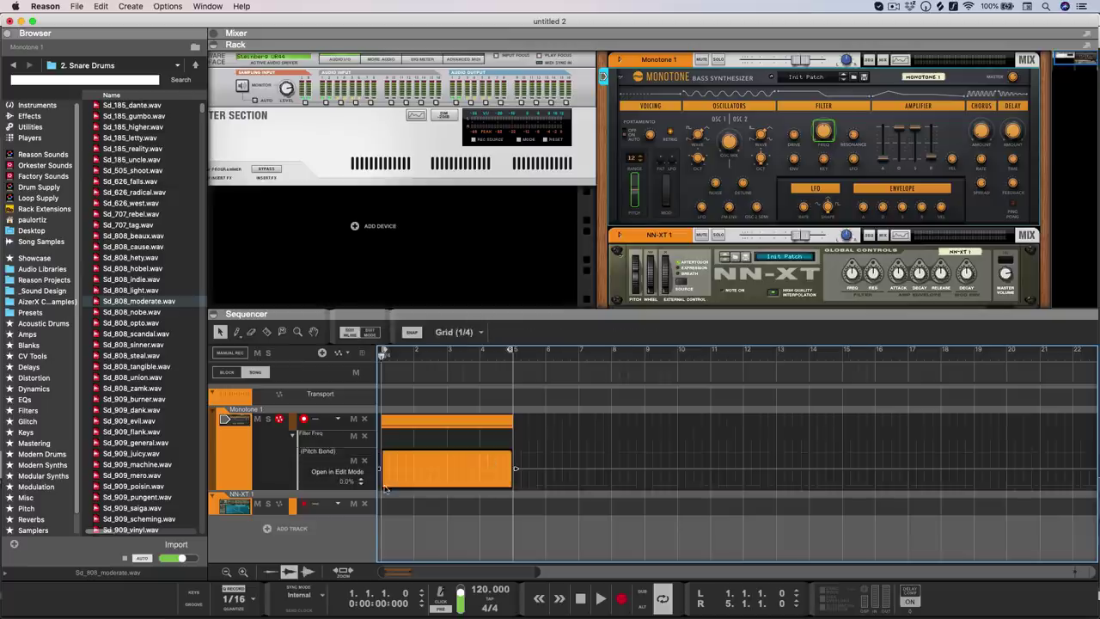
{"action": "left_click_drag", "start_coordinate": [384, 488], "coordinate": [474, 476]}
{"action": "left_click", "coordinate": [458, 426]}
{"action": "key", "text": "space"}
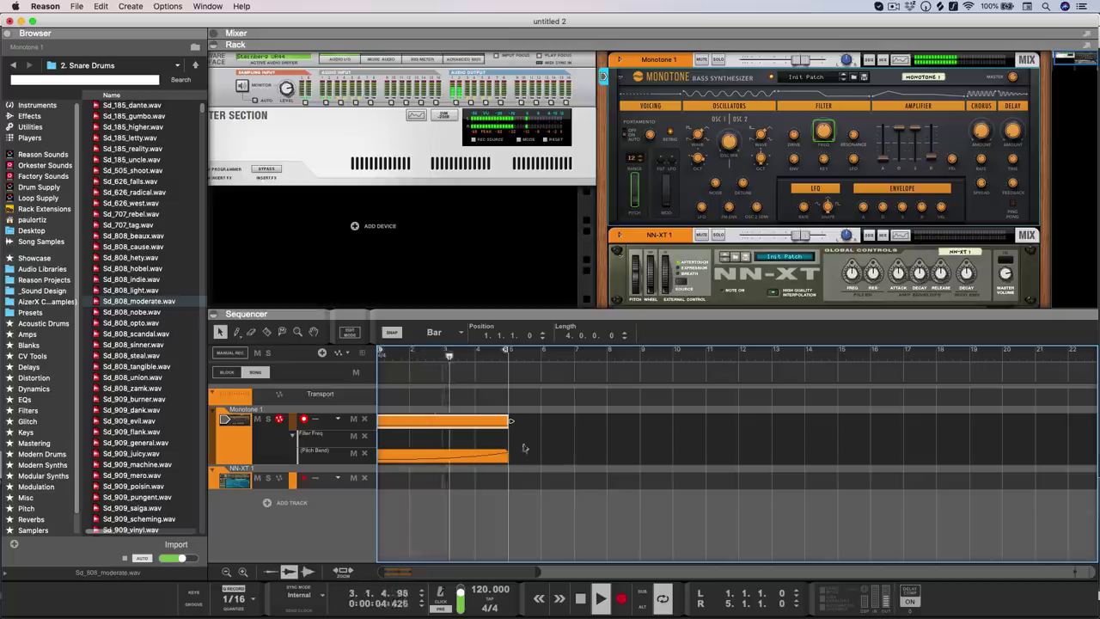
{"action": "left_click", "coordinate": [470, 436]}
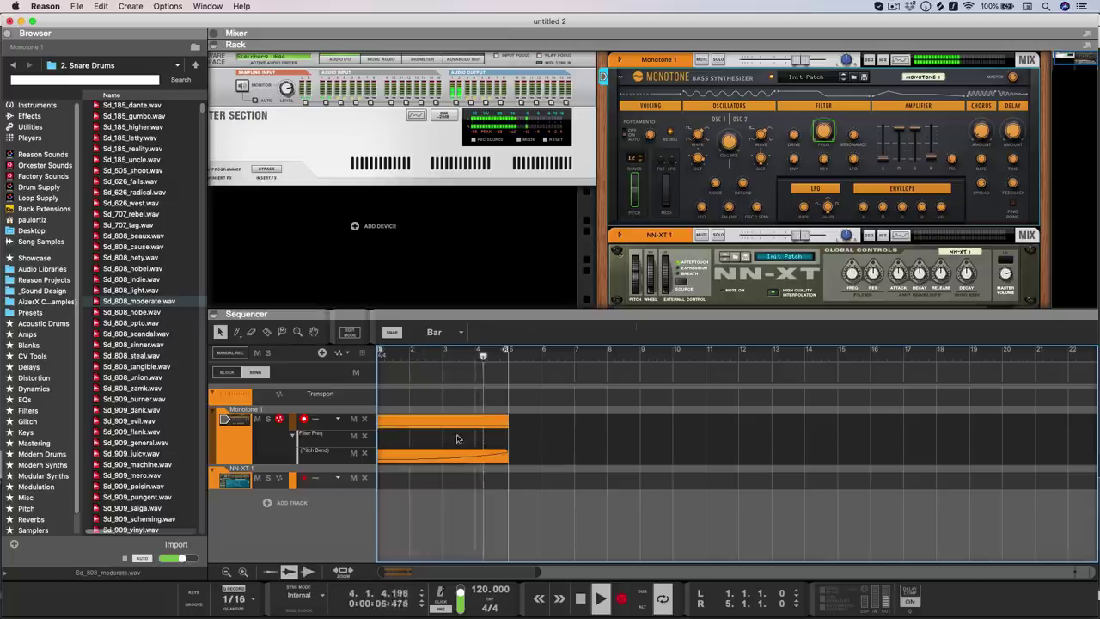
{"action": "key", "text": "space"}
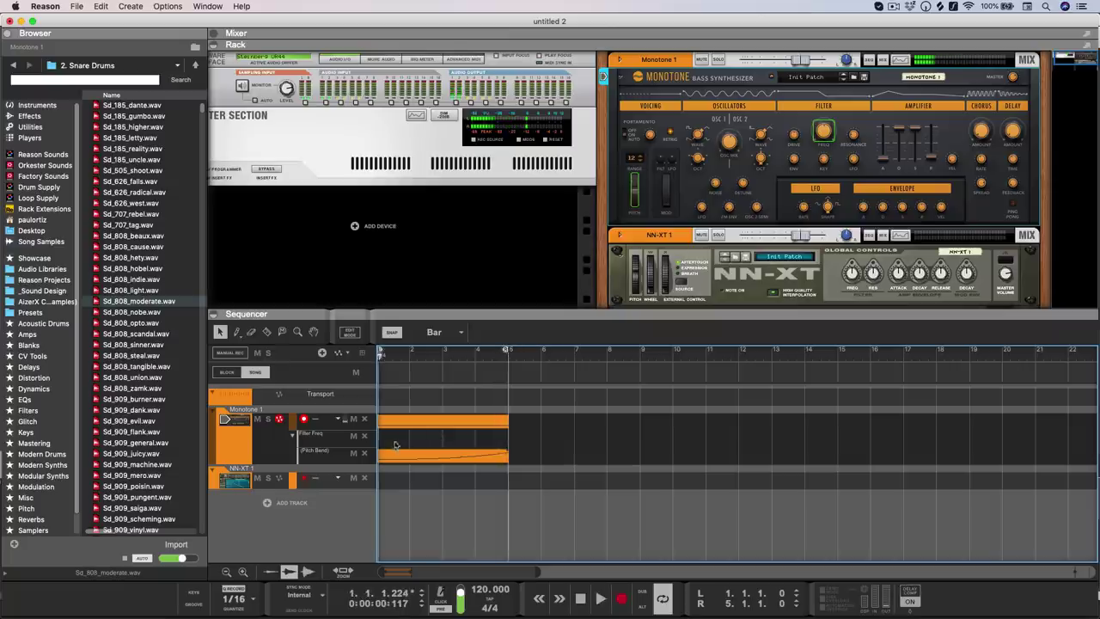
Create a curved Filter Freq automation sweep and duplicate it into the following bars.
{"action": "double_click", "coordinate": [393, 444]}
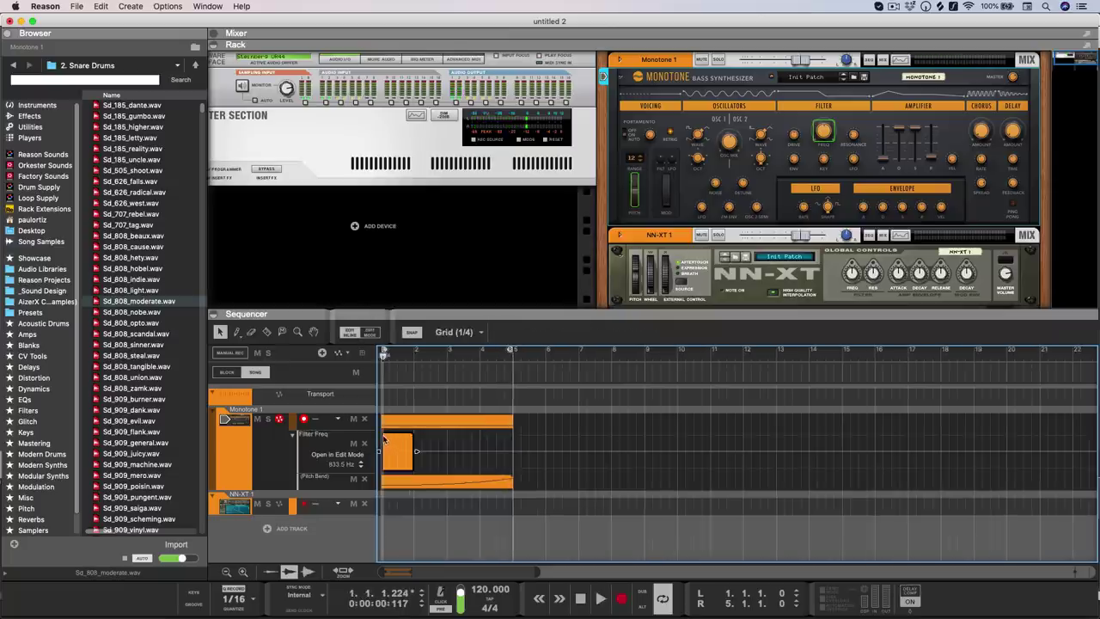
{"action": "left_click", "coordinate": [399, 464]}
{"action": "left_click", "coordinate": [394, 459]}
{"action": "left_click", "coordinate": [404, 448]}
{"action": "scroll", "coordinate": [416, 466], "scroll_direction": "up", "scroll_amount": 5}
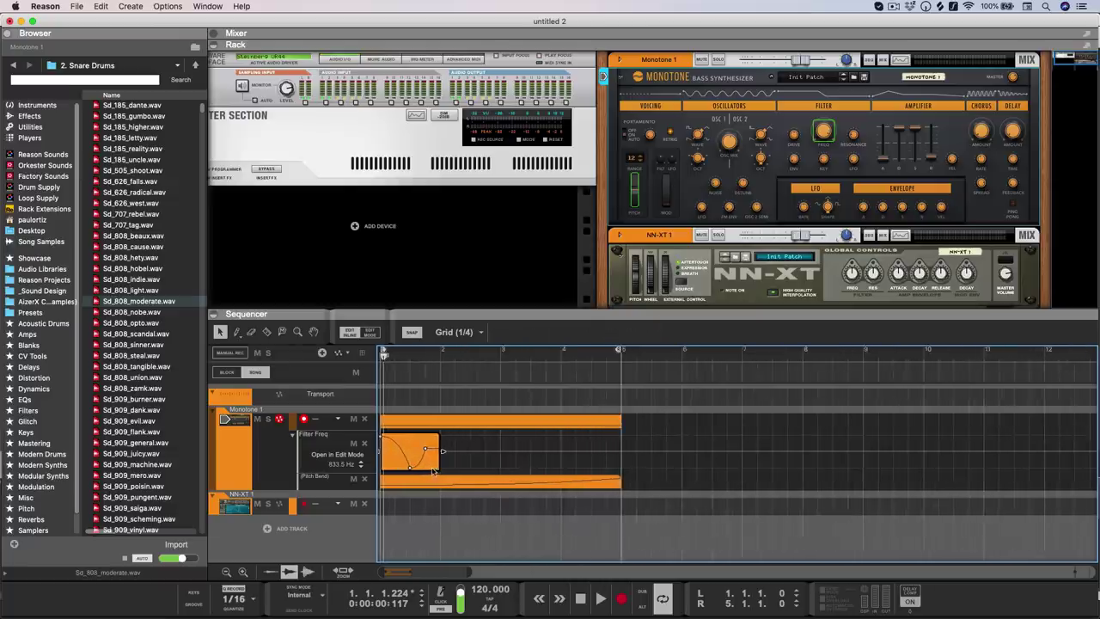
{"action": "left_click_drag", "start_coordinate": [441, 451], "coordinate": [477, 445]}
{"action": "double_click", "coordinate": [440, 471]}
{"action": "key", "text": "space"}
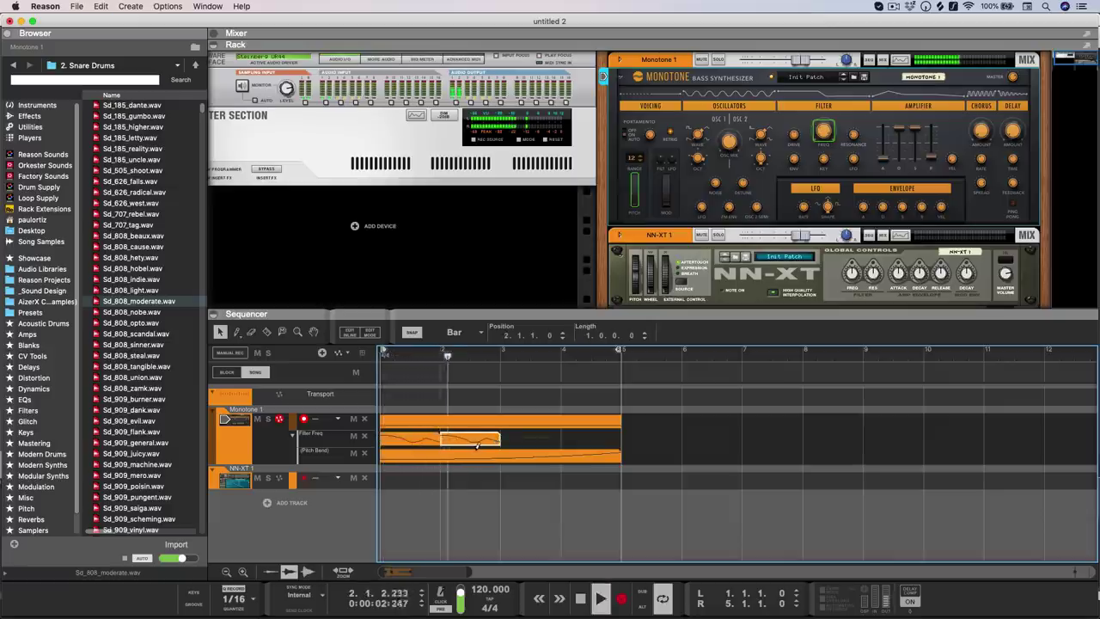
{"action": "key", "text": "super+d"}
{"action": "key", "text": "super+d"}
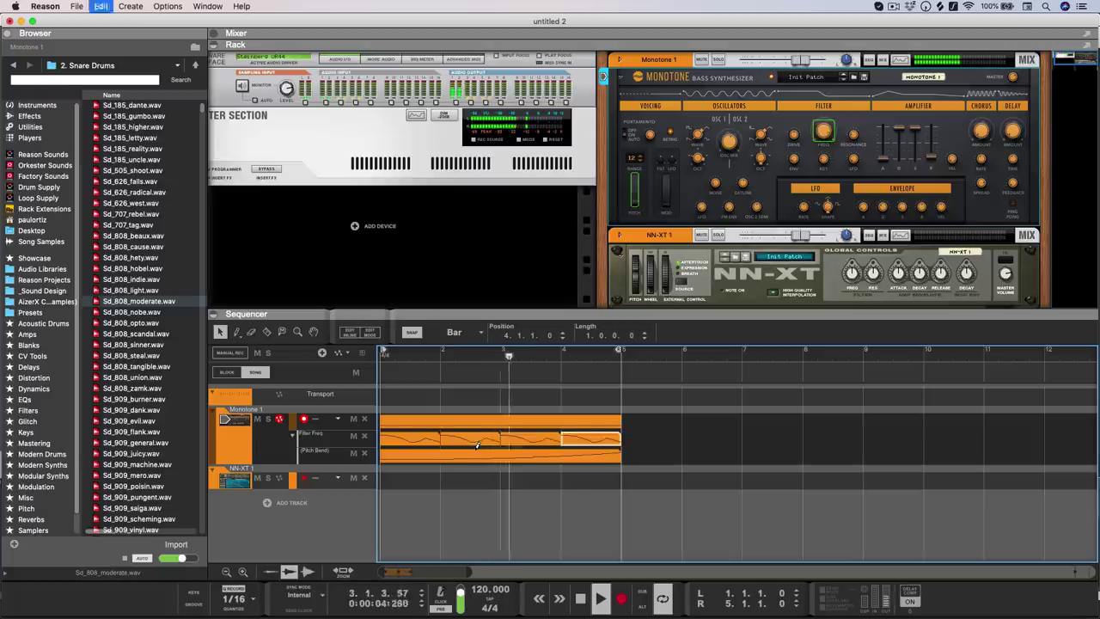
{"action": "left_click", "coordinate": [646, 439]}
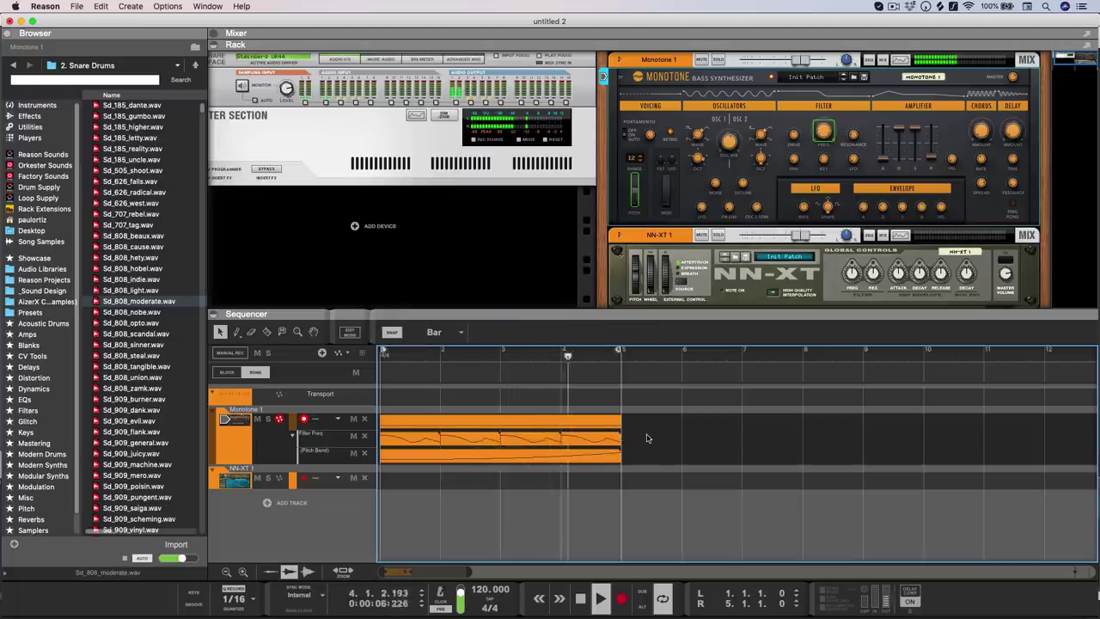
Reverse the bar-2 filter automation clip.
{"action": "left_click", "coordinate": [473, 446]}
{"action": "right_click", "coordinate": [472, 446]}
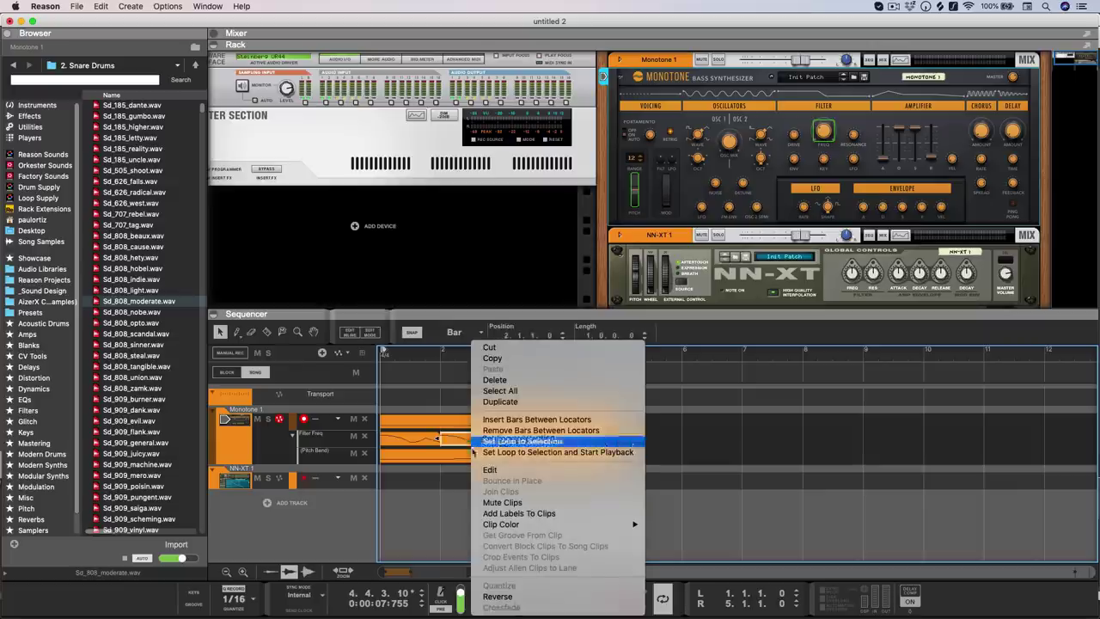
{"action": "left_click", "coordinate": [498, 597]}
With 1/4 snap, reverse a half-bar section of the later automation and play it back.
{"action": "left_click", "coordinate": [576, 439]}
{"action": "left_click_drag", "start_coordinate": [541, 440], "coordinate": [583, 442]}
{"action": "left_click", "coordinate": [454, 332]}
{"action": "left_click", "coordinate": [454, 332]}
{"action": "left_click_drag", "start_coordinate": [626, 440], "coordinate": [593, 440]}
{"action": "right_click", "coordinate": [541, 442]}
{"action": "left_click", "coordinate": [568, 597]}
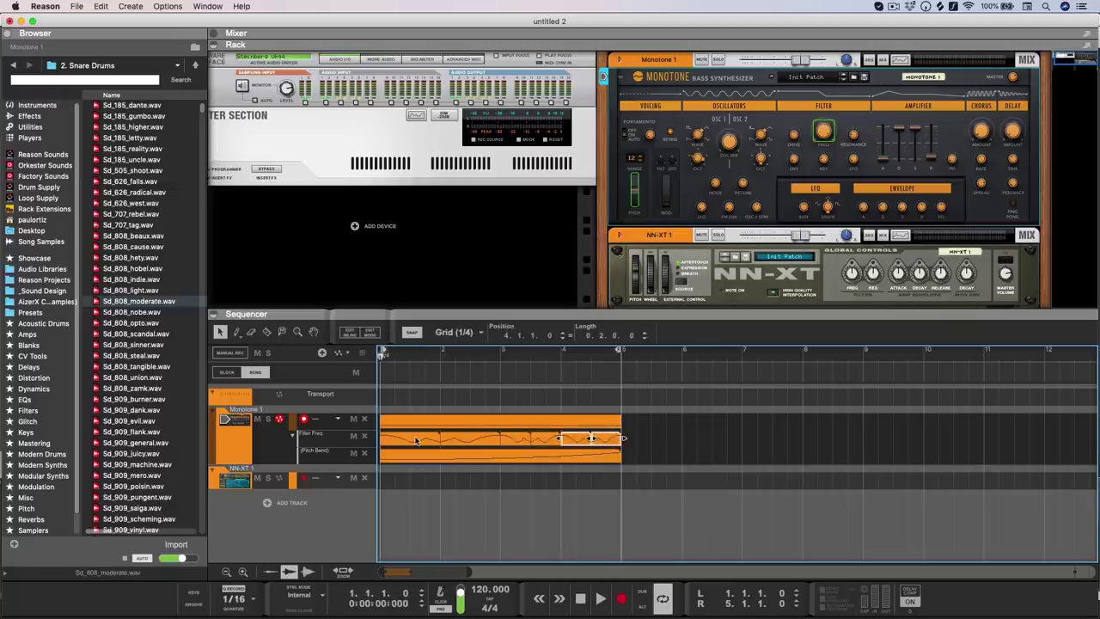
{"action": "key", "text": "space"}
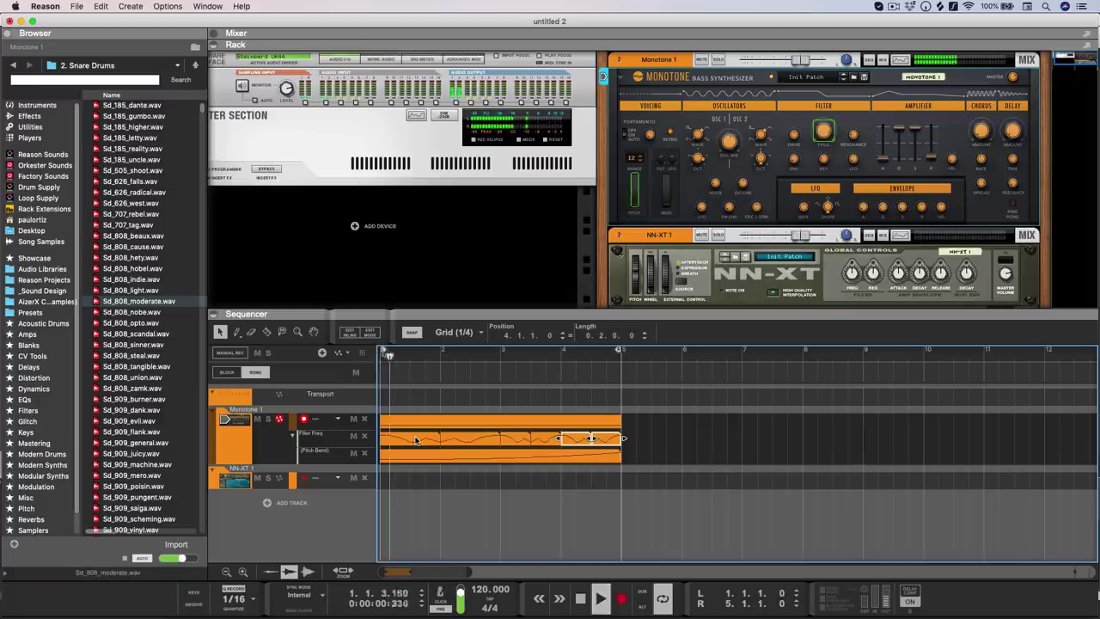
{"action": "left_click", "coordinate": [709, 412]}
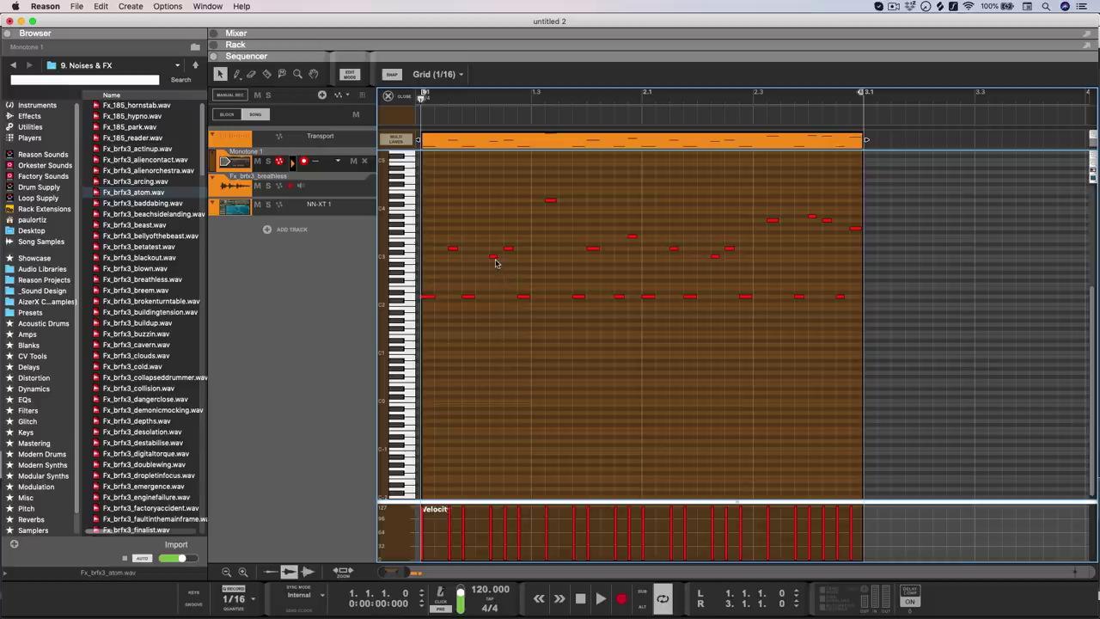
During playback, select the left, middle and upper-right note groups, then reselect the left and middle notes.
{"action": "key", "text": "space"}
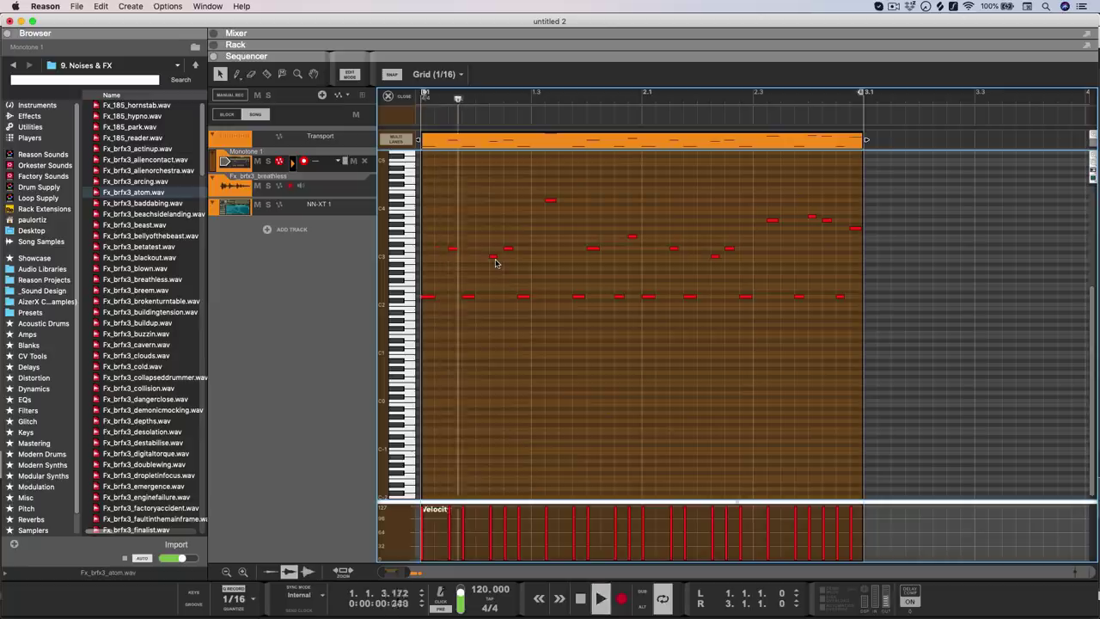
{"action": "left_click_drag", "start_coordinate": [446, 181], "coordinate": [513, 262]}
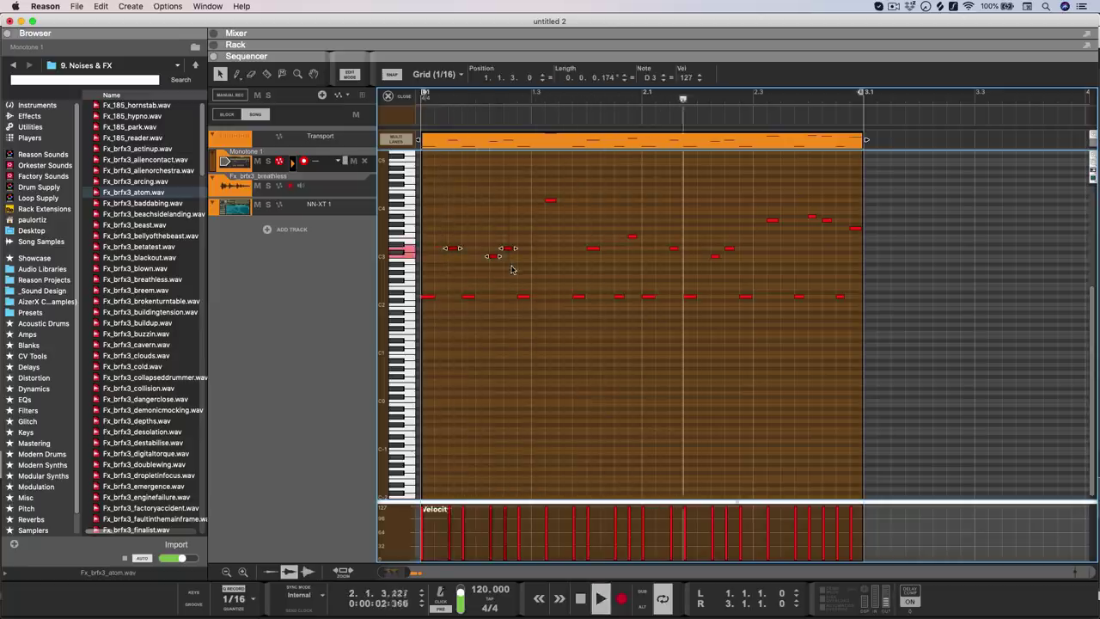
{"action": "left_click_drag", "start_coordinate": [615, 207], "coordinate": [690, 254]}
{"action": "left_click_drag", "start_coordinate": [757, 208], "coordinate": [864, 232]}
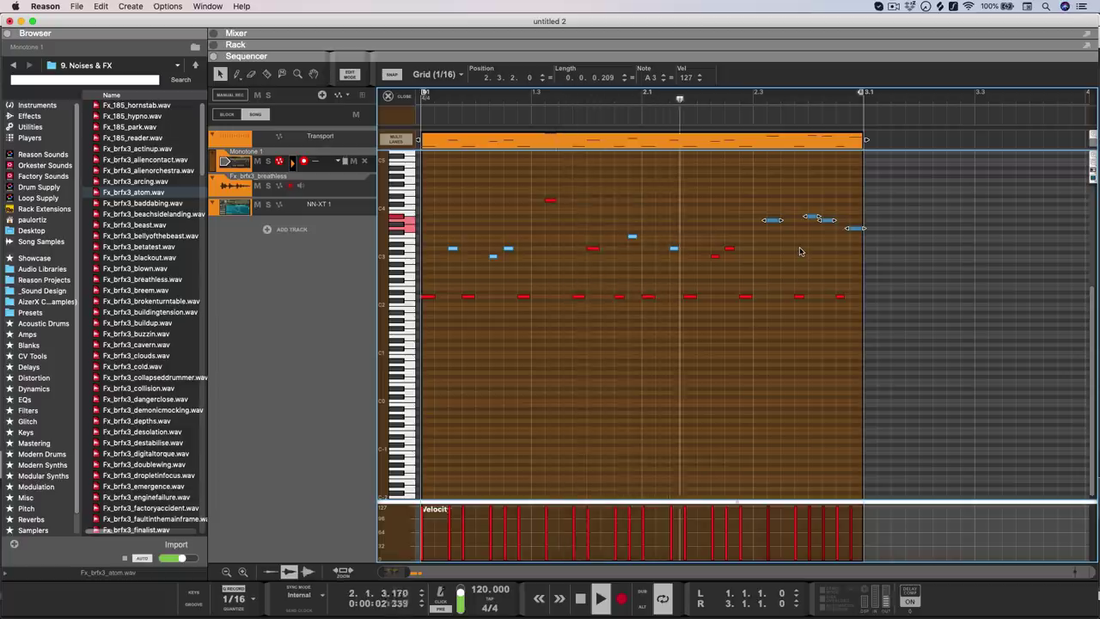
{"action": "key", "text": "space"}
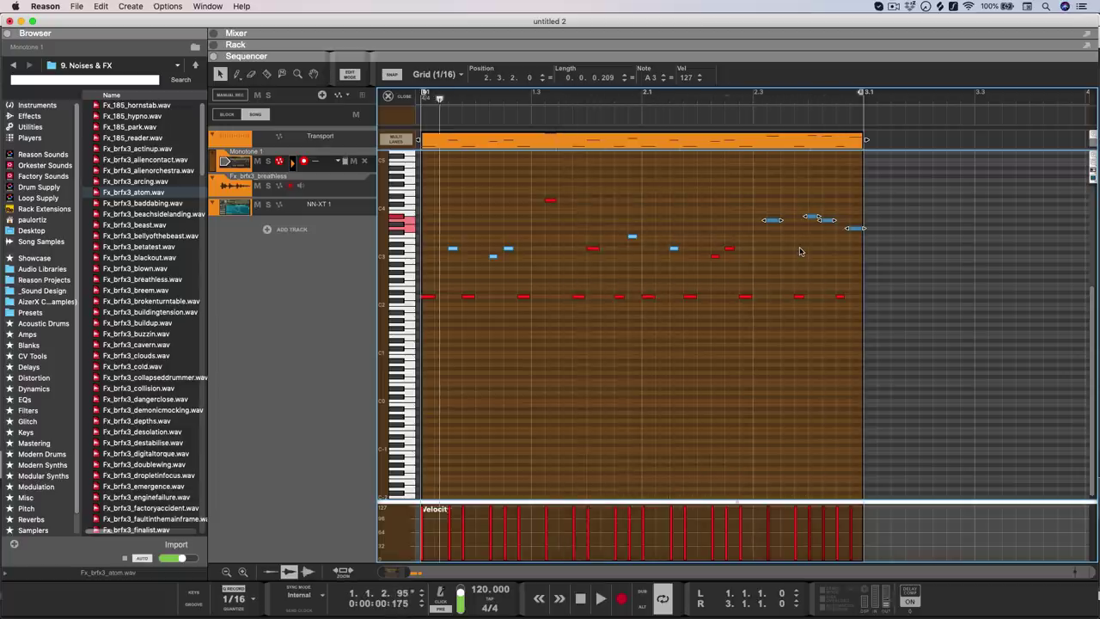
{"action": "left_click", "coordinate": [862, 196]}
{"action": "left_click_drag", "start_coordinate": [697, 206], "coordinate": [616, 273]}
{"action": "left_click", "coordinate": [453, 249]}
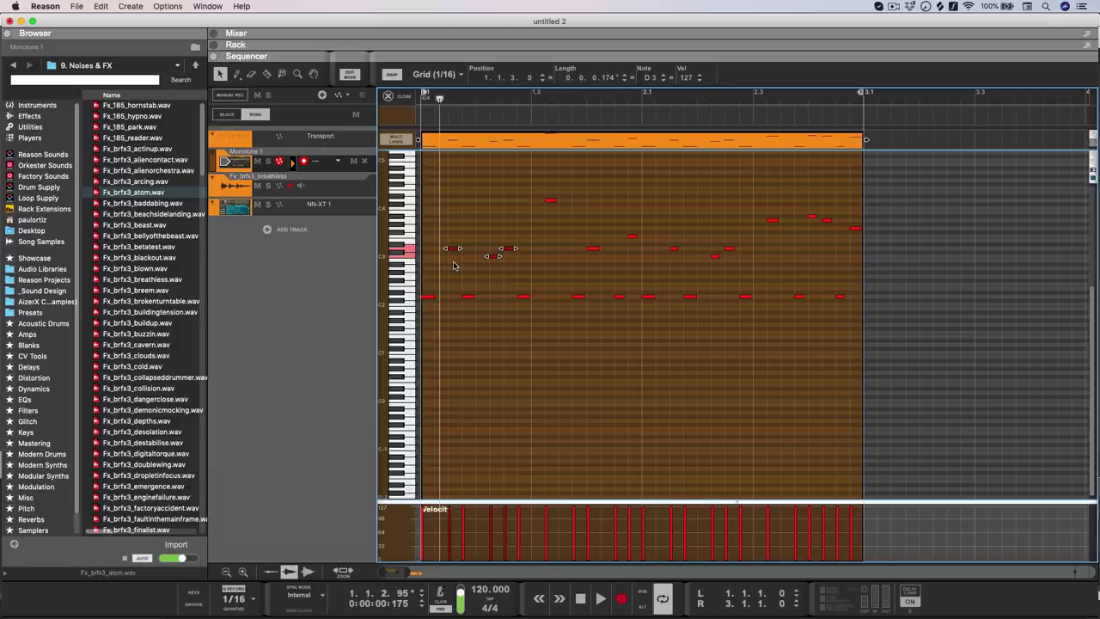
Slide the small Fx_brfx3_breathless clip onto the long one near bar 5 and crossfade them.
{"action": "key", "text": "super+e"}
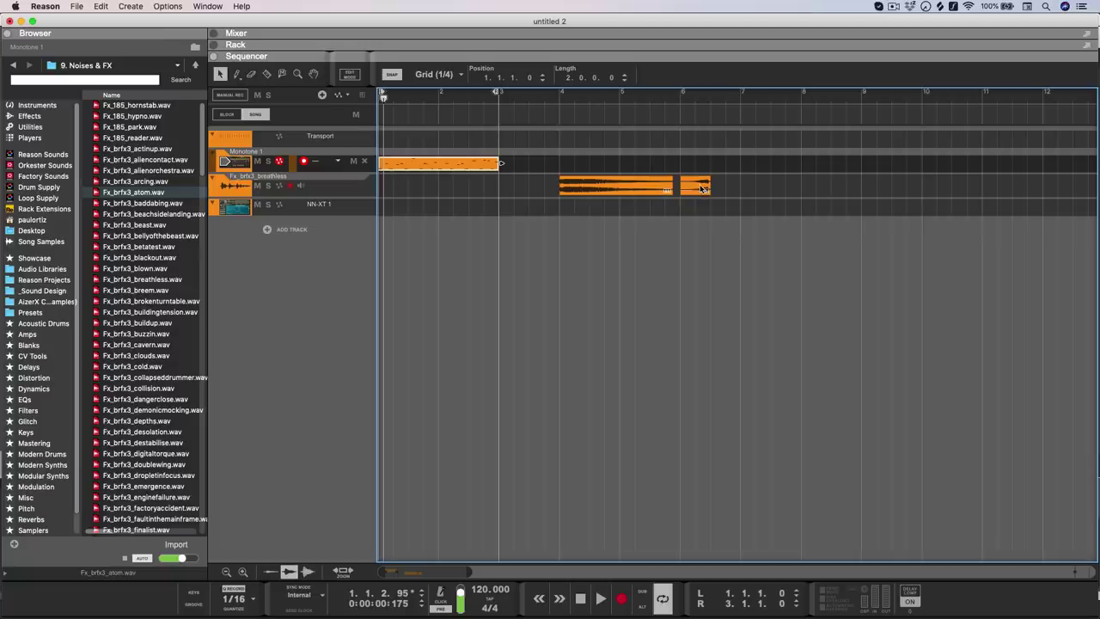
{"action": "left_click_drag", "start_coordinate": [702, 189], "coordinate": [673, 188]}
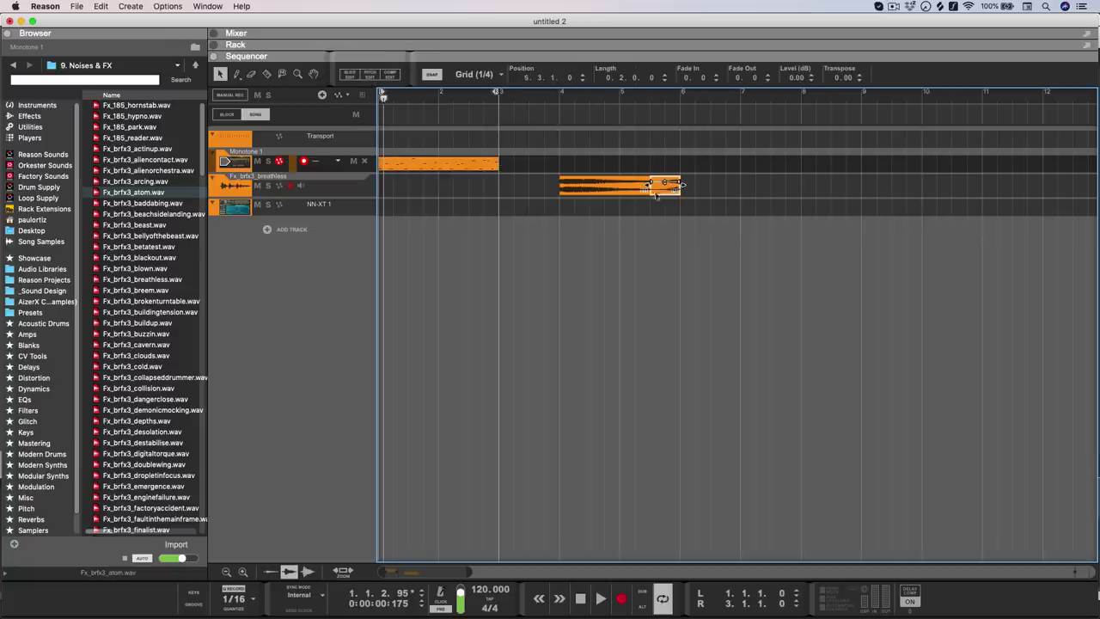
{"action": "left_click", "coordinate": [623, 220]}
{"action": "right_click", "coordinate": [663, 191]}
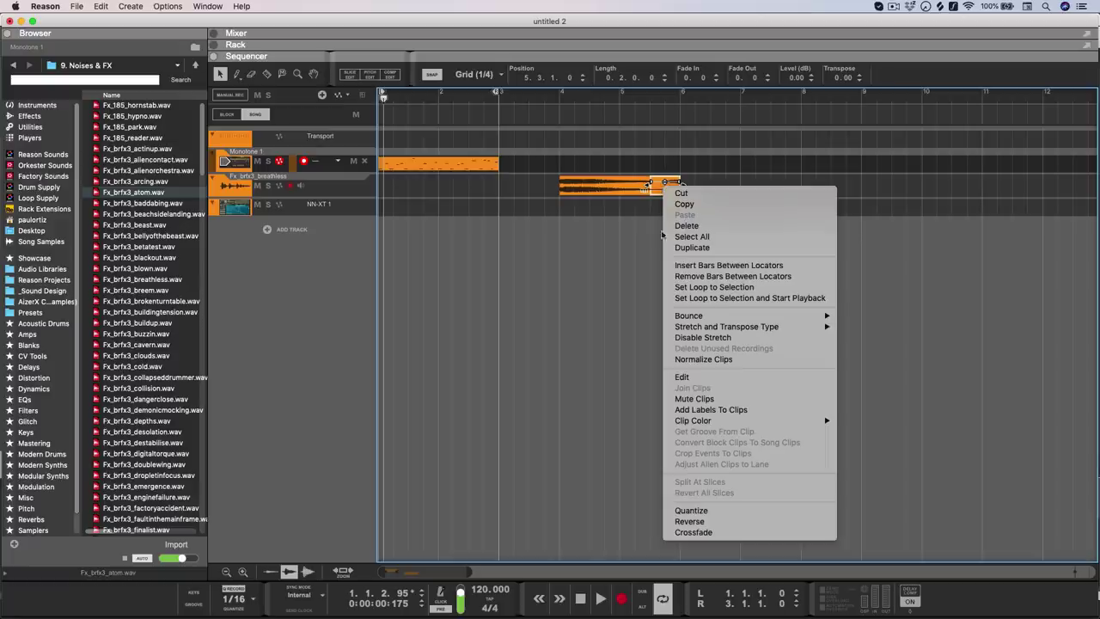
{"action": "left_click", "coordinate": [693, 533]}
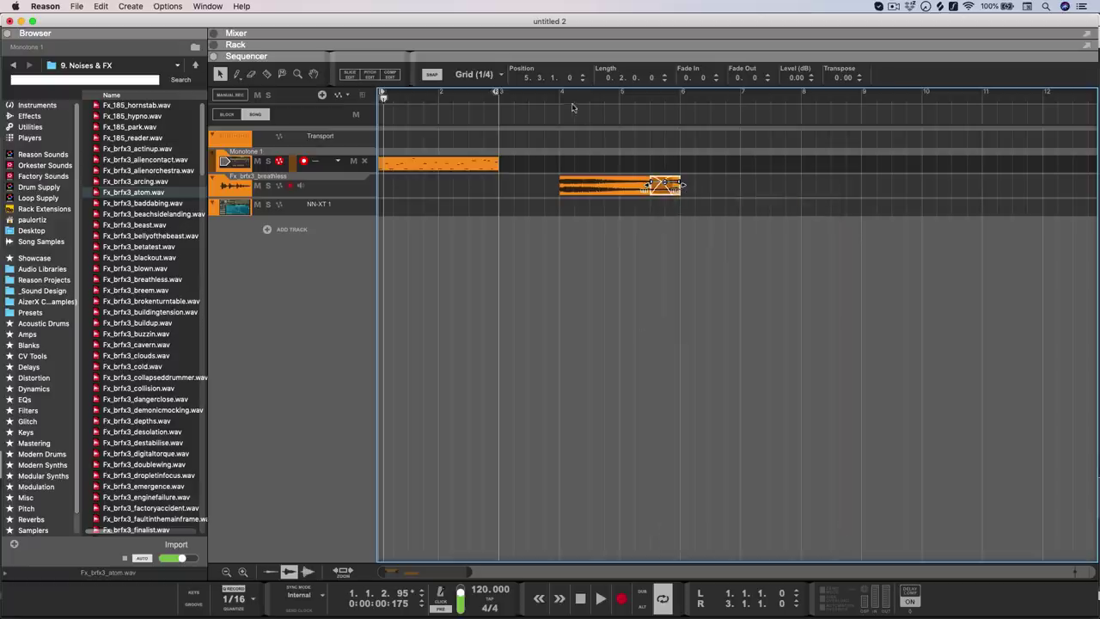
{"action": "left_click", "coordinate": [563, 98]}
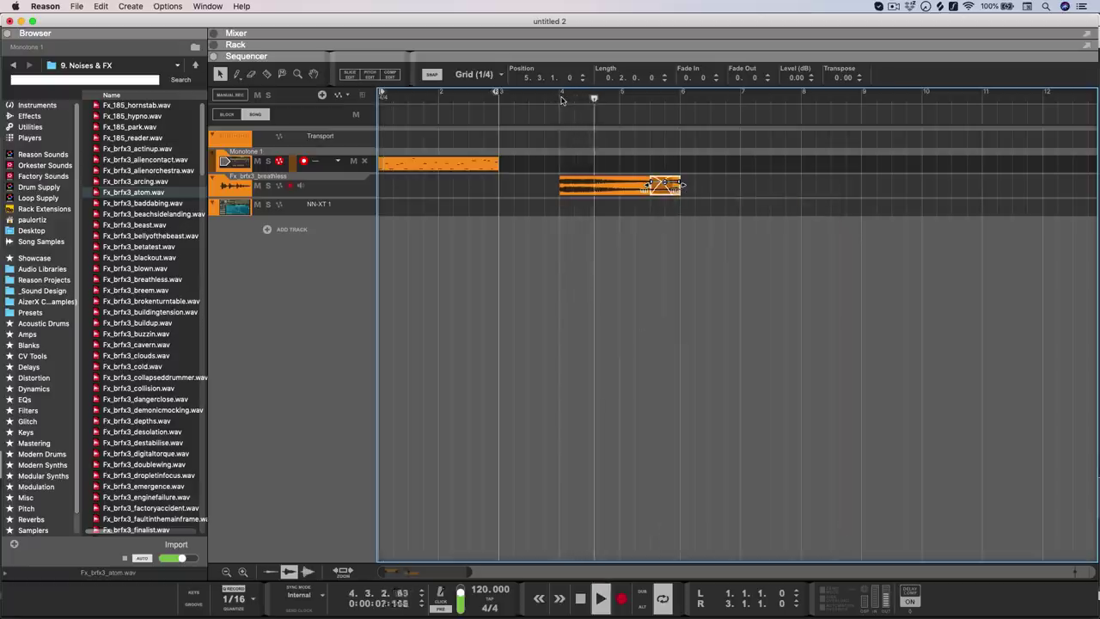
{"action": "left_click", "coordinate": [690, 234]}
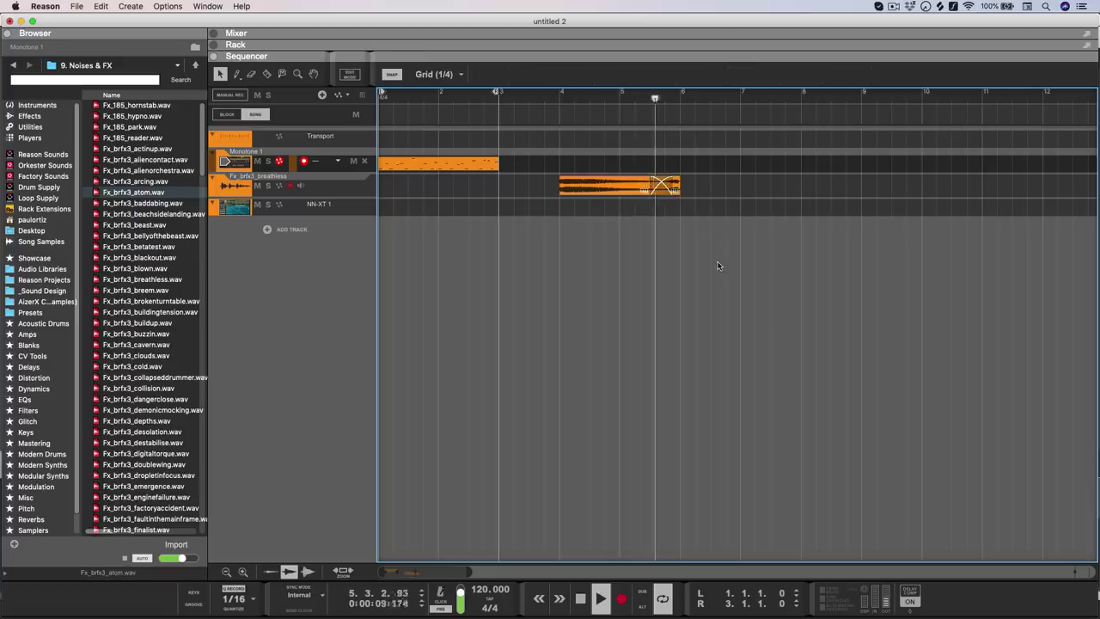